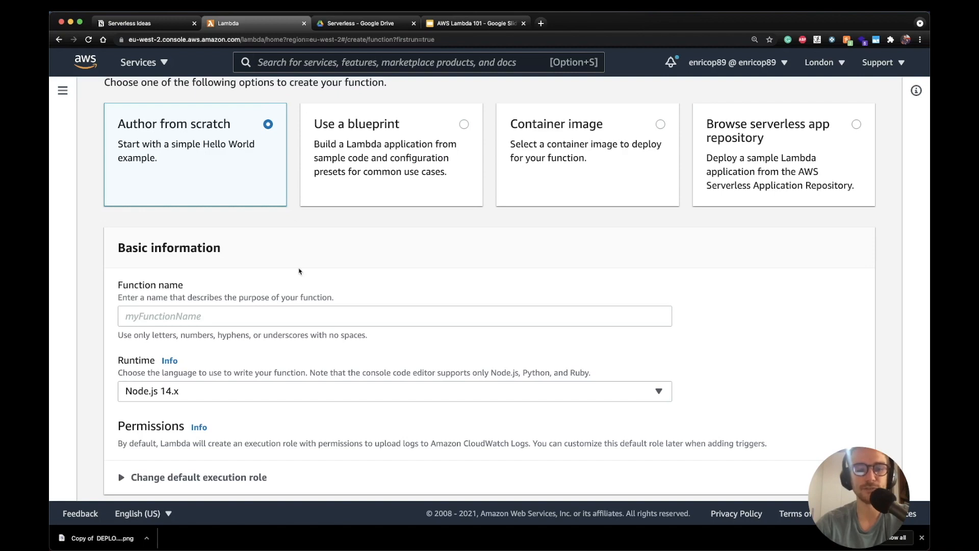
Choose to create the function from a blueprint, filter by the name hello-world, select that blueprint and continue to its configuration
scroll(298, 271, down, 1)
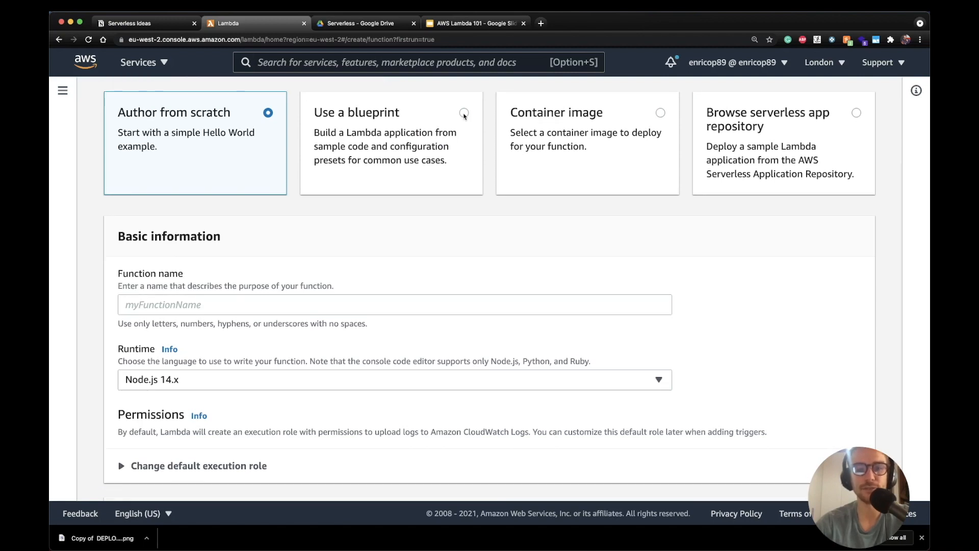
click(464, 113)
click(223, 262)
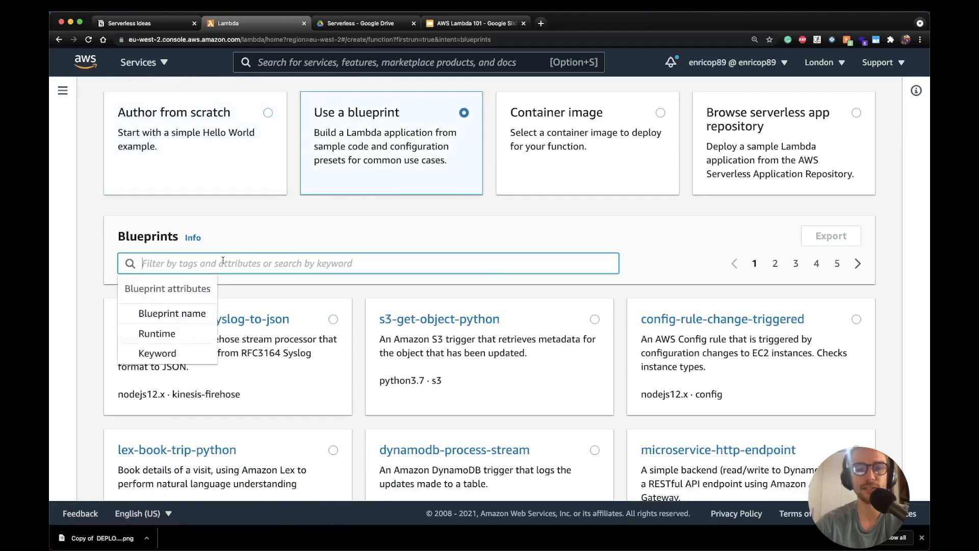
text(Hello)
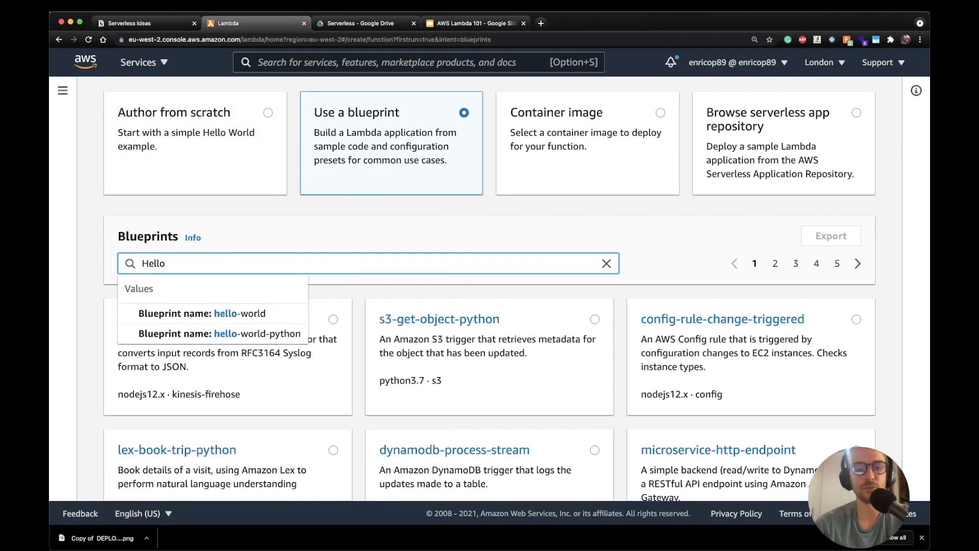
click(278, 320)
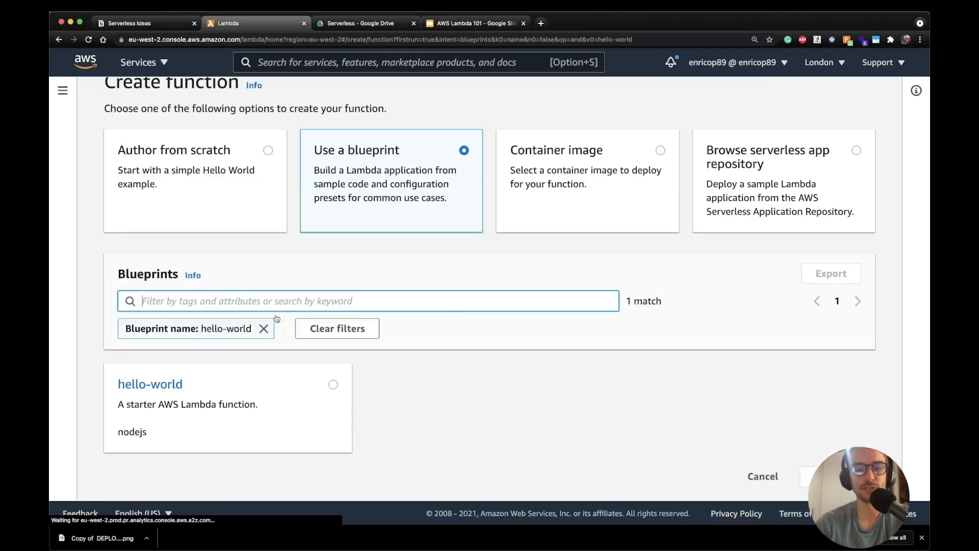
click(333, 384)
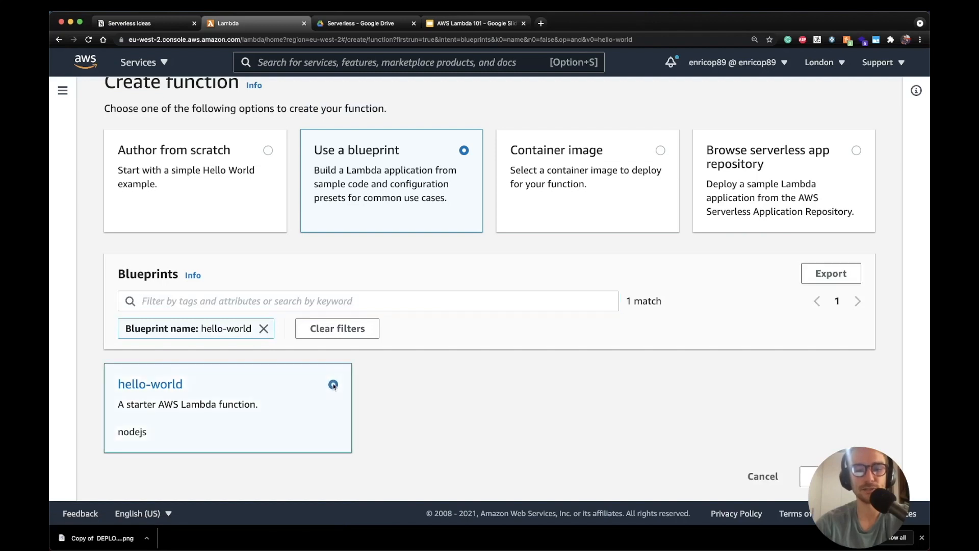
scroll(525, 391, up, 2)
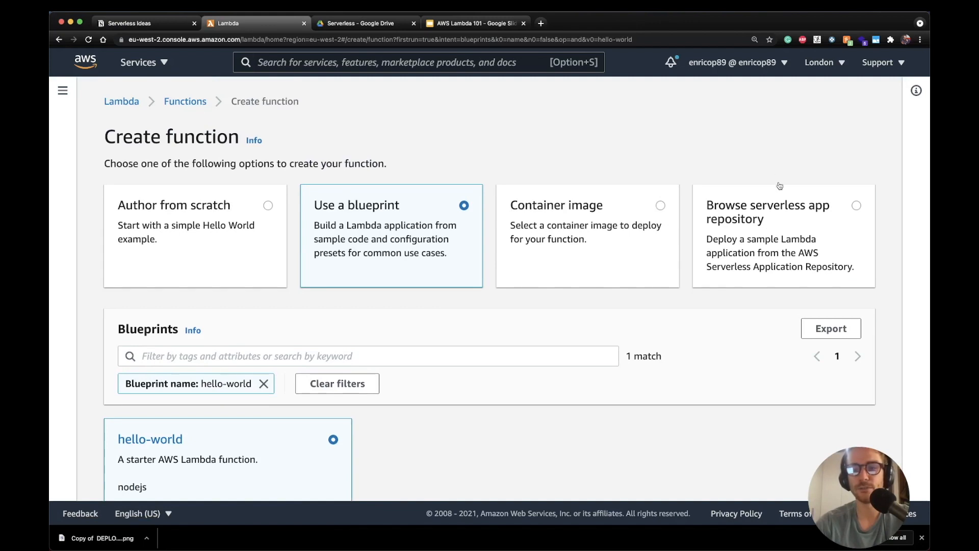
scroll(420, 171, down, 2)
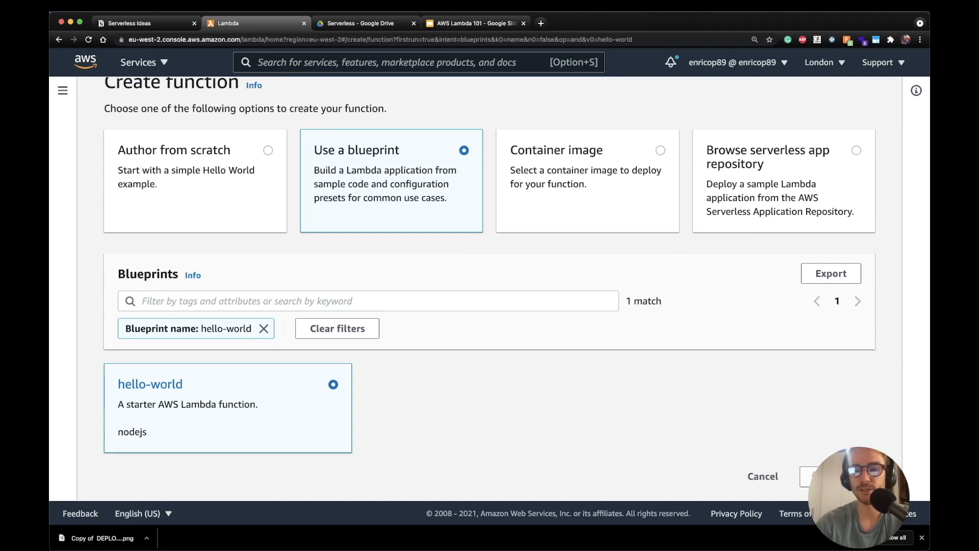
click(826, 476)
Name the new function myTestFn
click(199, 196)
text(my)
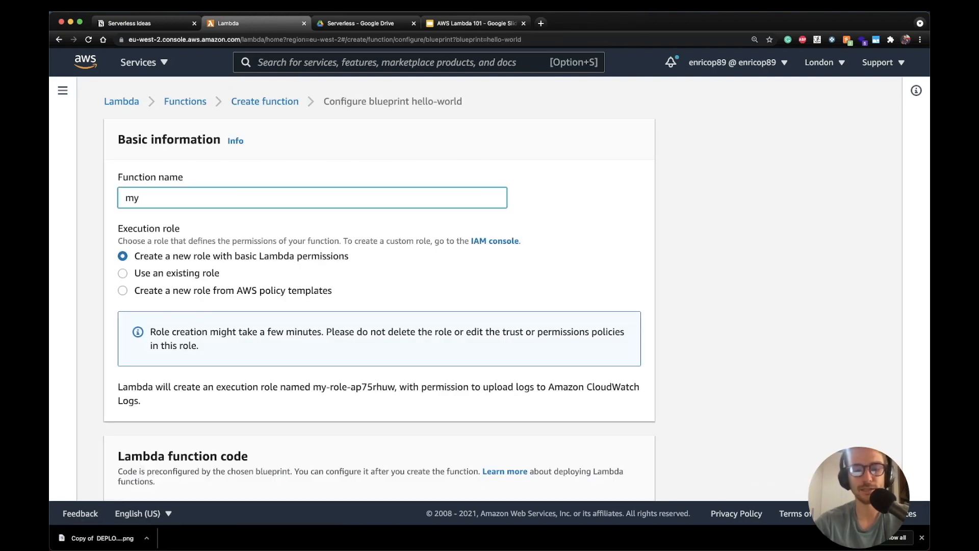
text(TestFn)
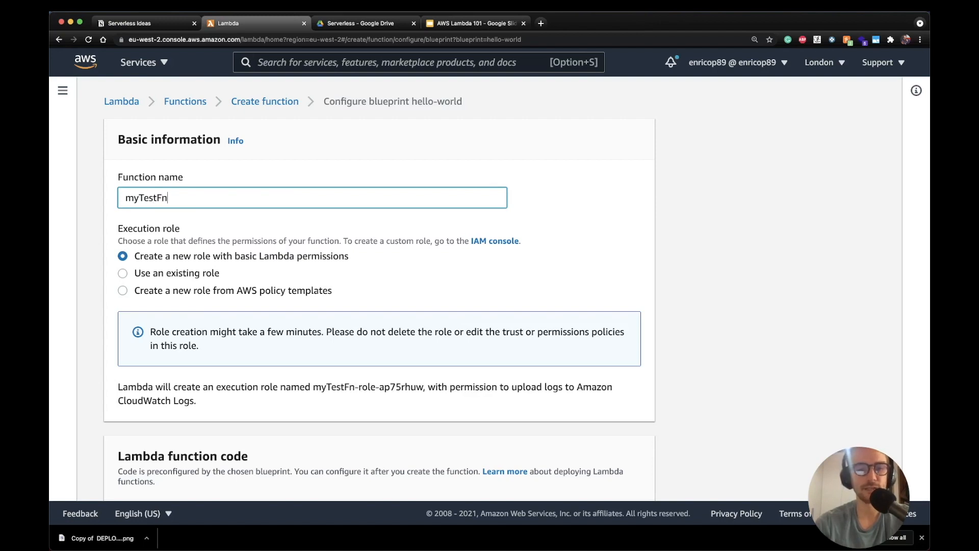
Review the execution role and the preconfigured Node.js code, and create the function
scroll(288, 245, down, 3)
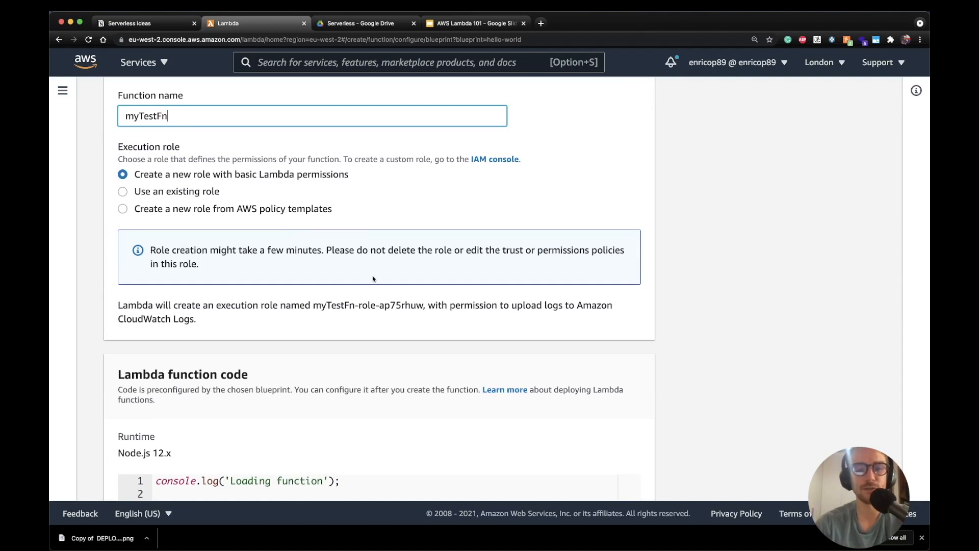
scroll(373, 278, down, 1)
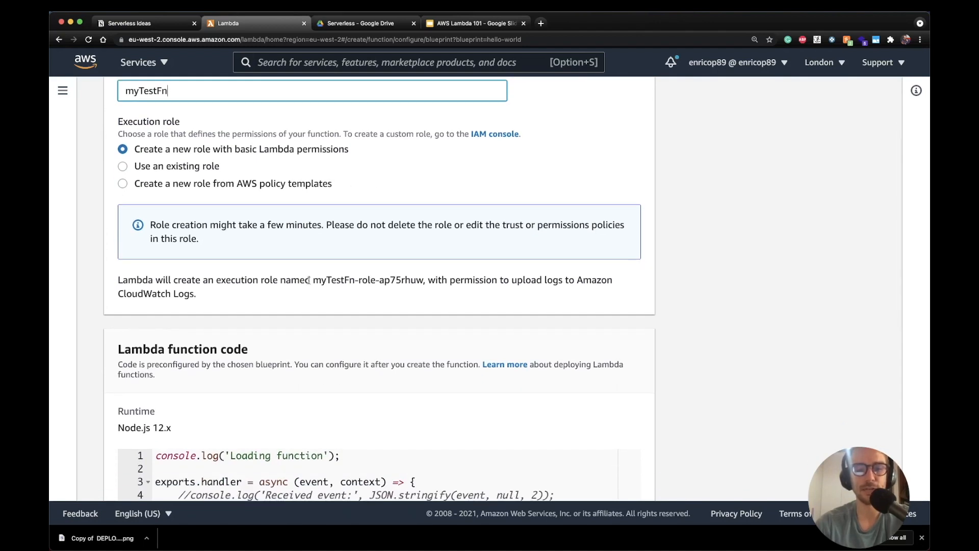
drag(314, 281, 427, 286)
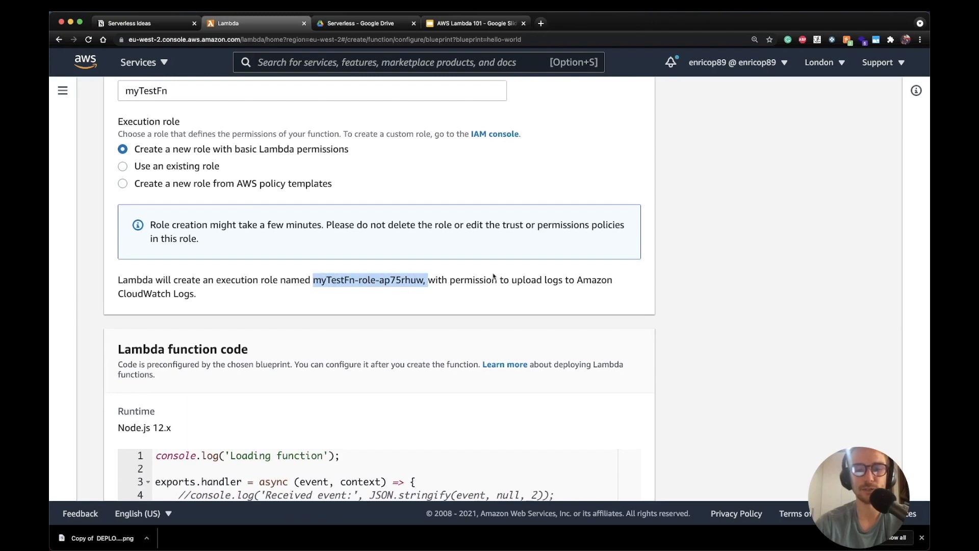
scroll(493, 277, down, 5)
scroll(316, 227, down, 4)
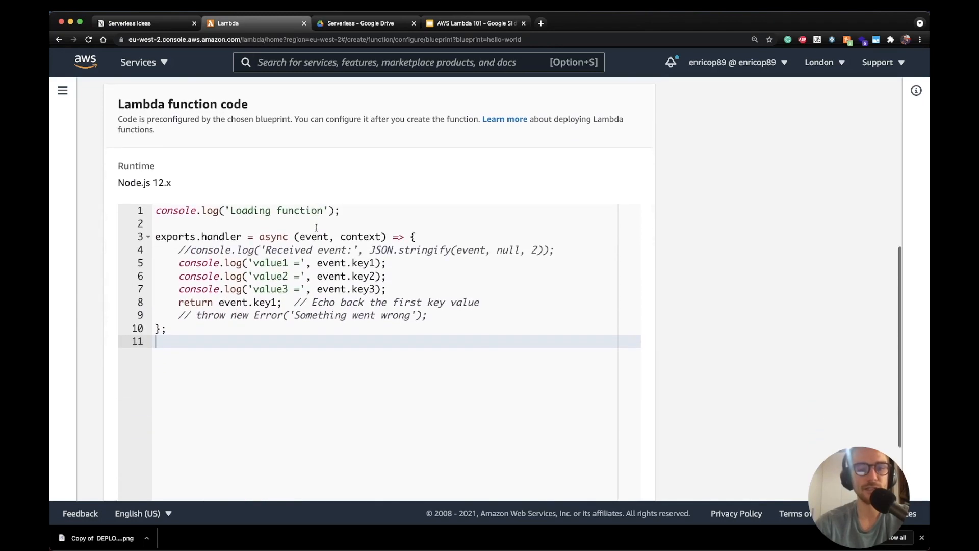
scroll(317, 345, down, 1)
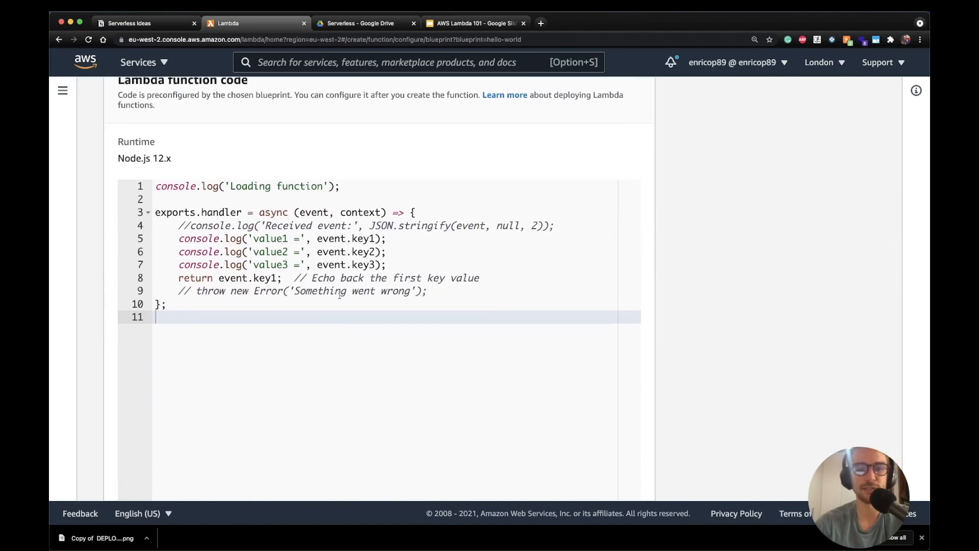
click(277, 239)
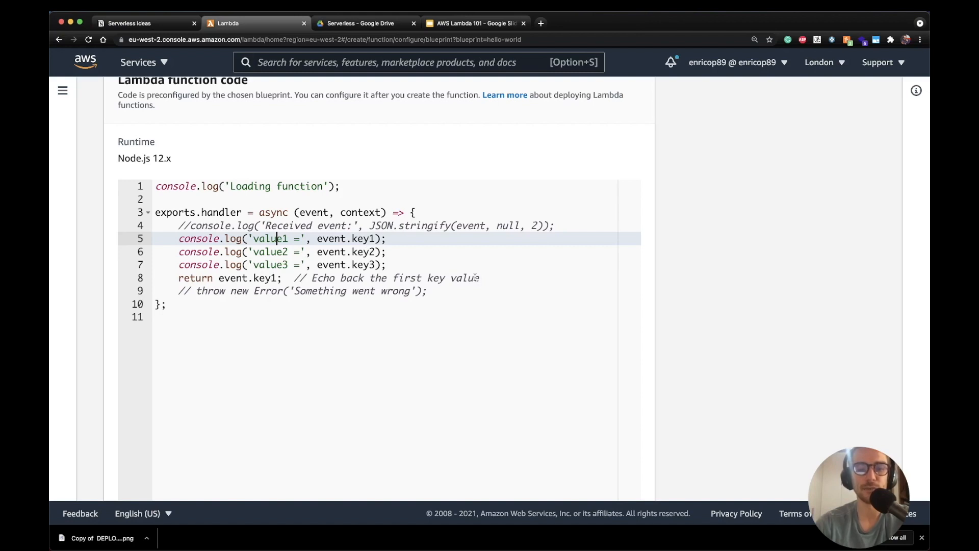
scroll(475, 277, down, 3)
scroll(474, 277, up, 2)
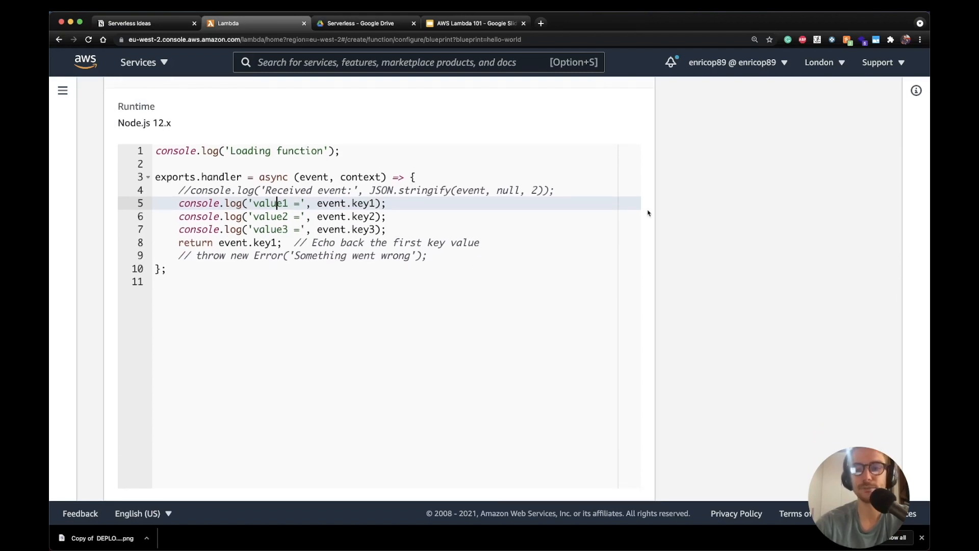
scroll(670, 221, down, 2)
click(622, 486)
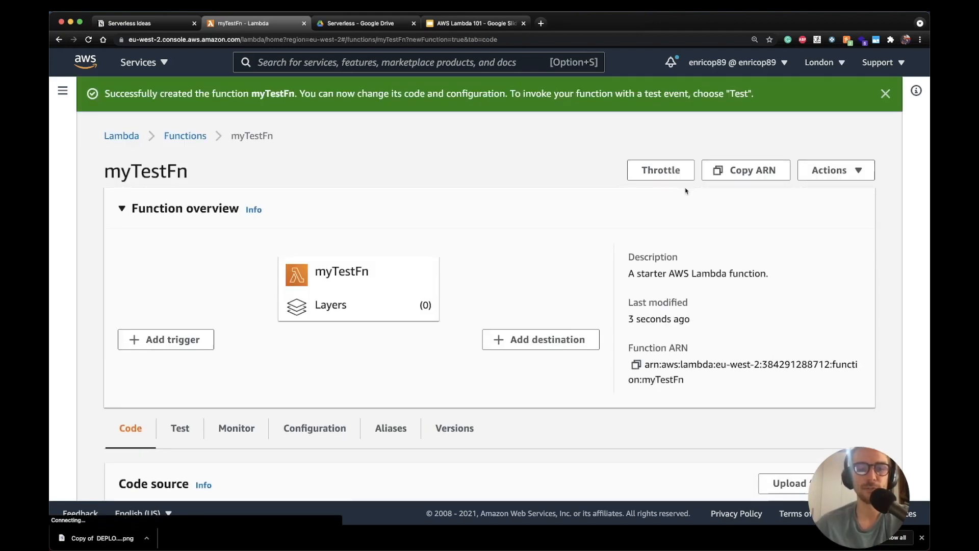
Browse the trigger sources available for the function and return to its overview without adding one
scroll(455, 229, down, 3)
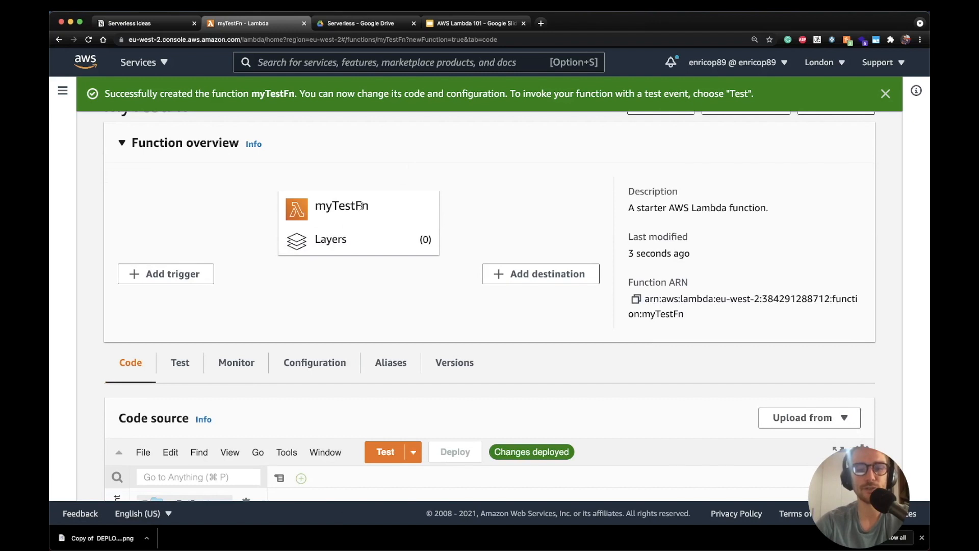
click(164, 274)
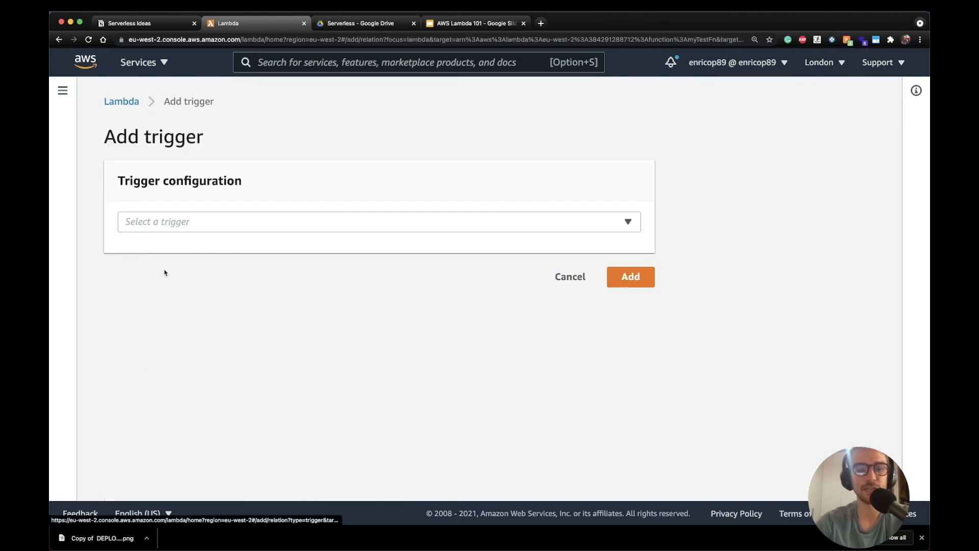
click(300, 224)
scroll(259, 277, down, 1)
scroll(259, 276, down, 8)
scroll(267, 339, down, 3)
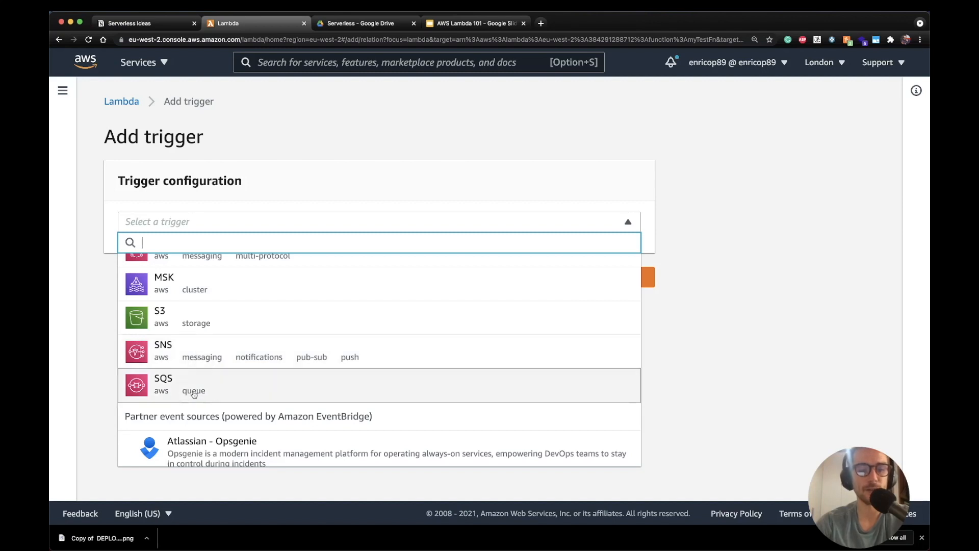
scroll(219, 392, up, 4)
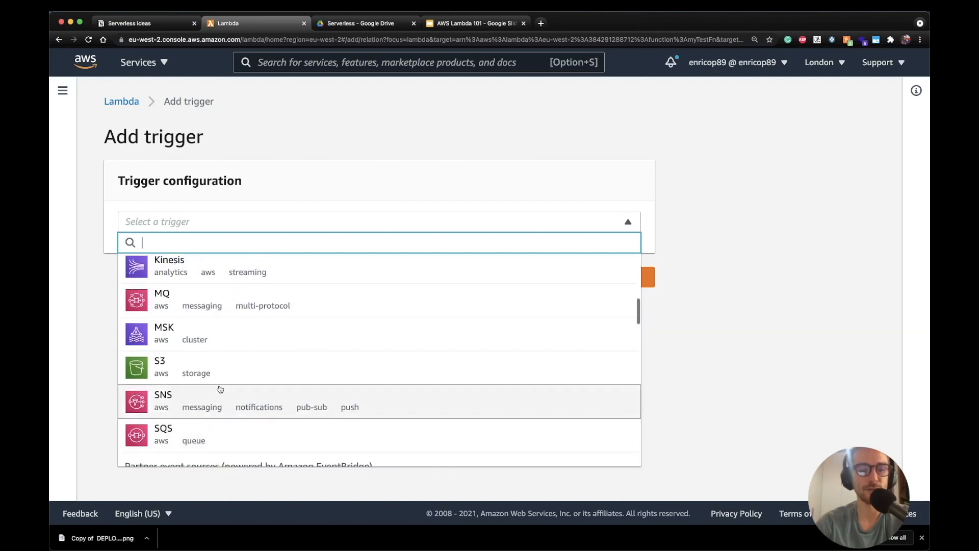
scroll(248, 389, up, 4)
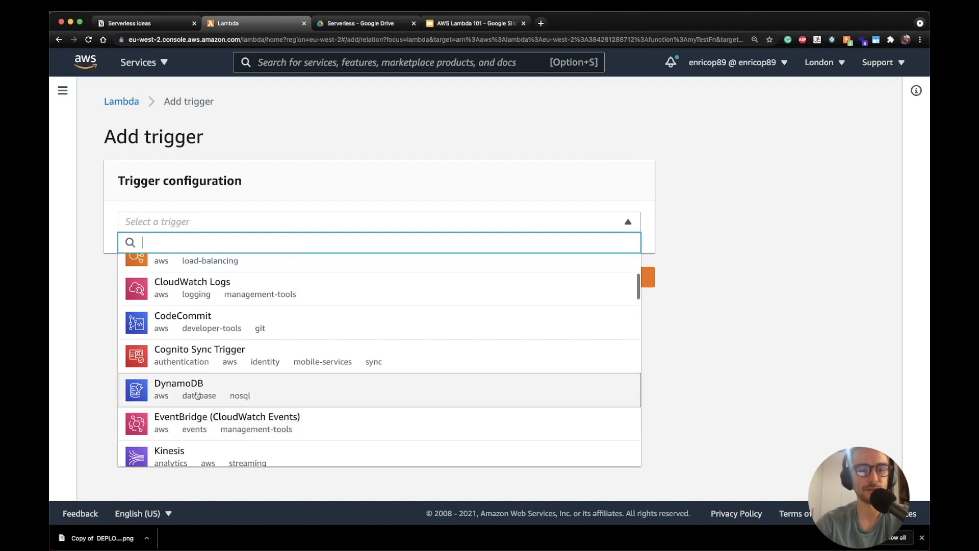
scroll(229, 396, up, 2)
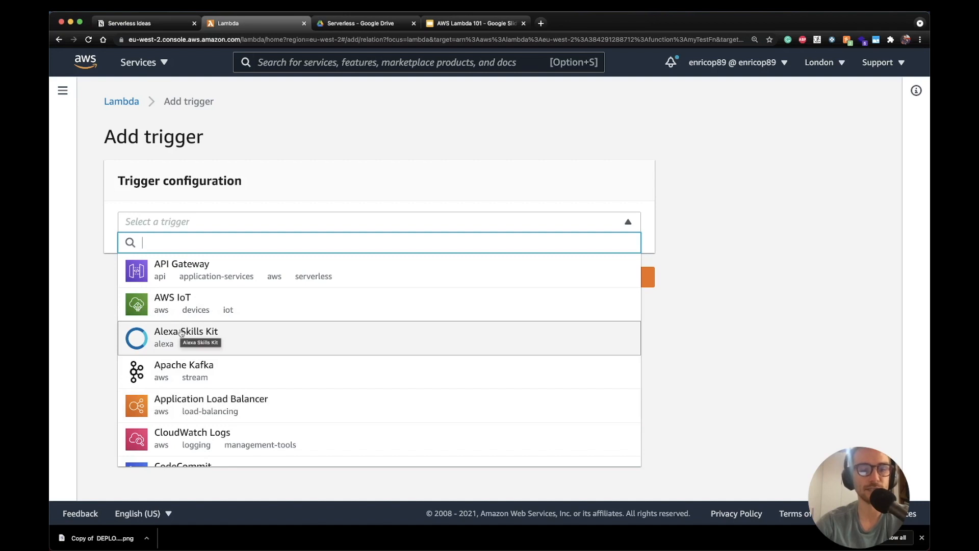
click(729, 210)
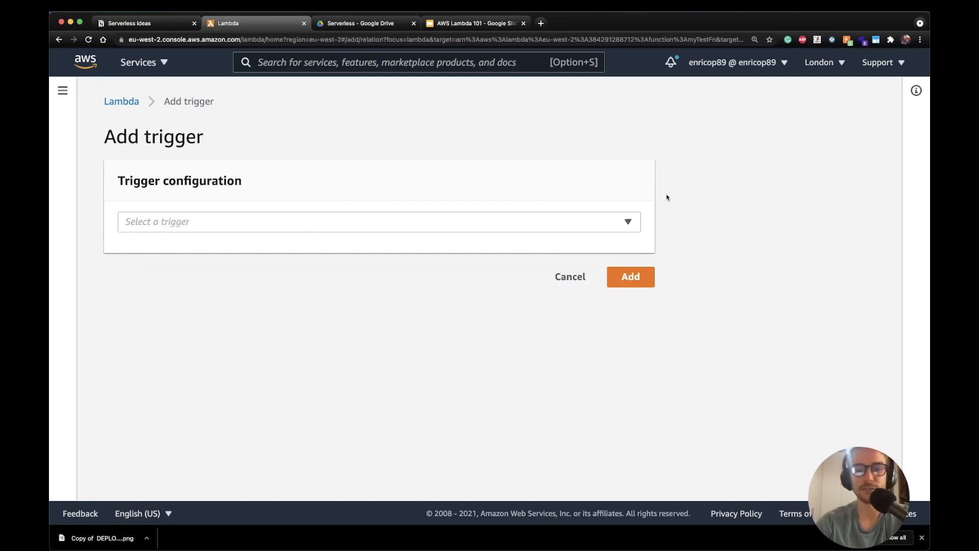
click(570, 276)
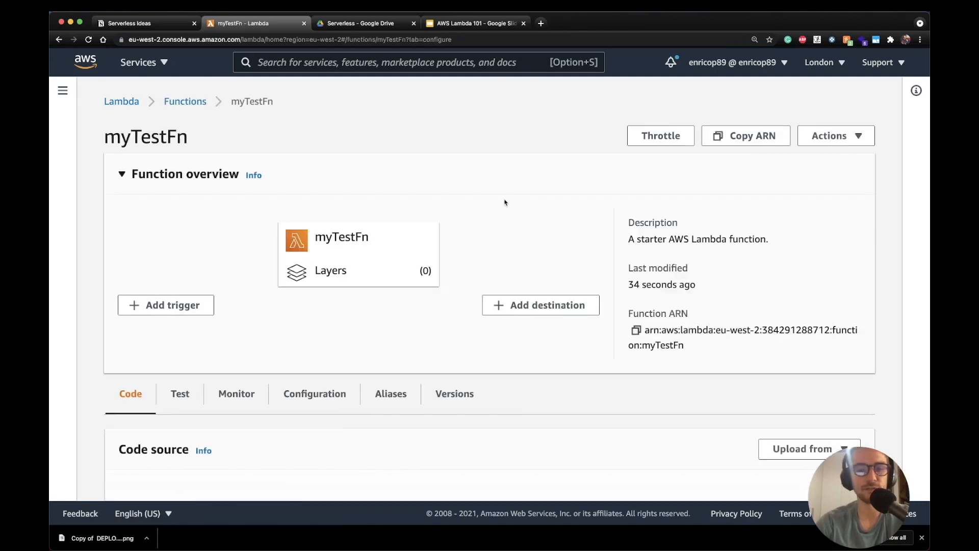
Open index.js from the myTestFn folder in the code editor
scroll(416, 229, down, 3)
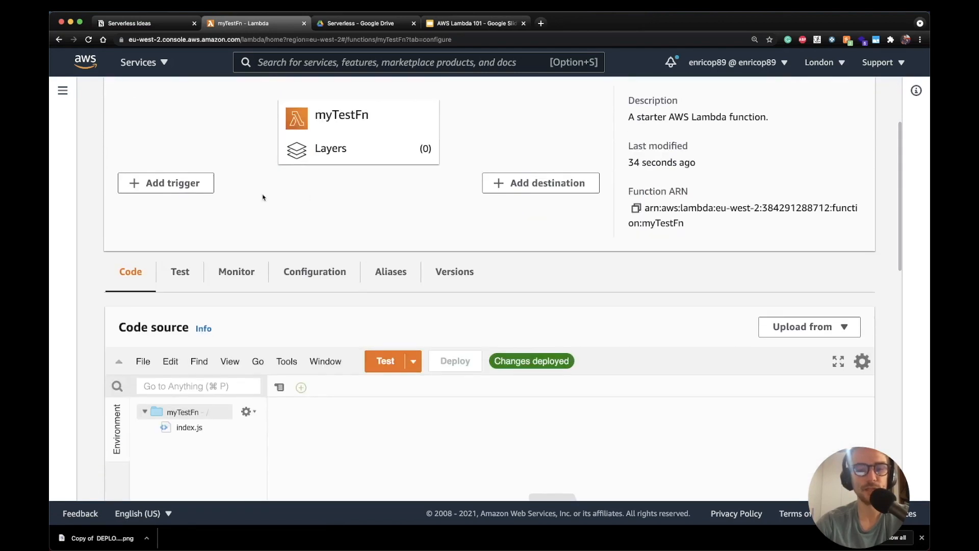
scroll(263, 197, down, 2)
scroll(262, 198, down, 3)
double_click(195, 270)
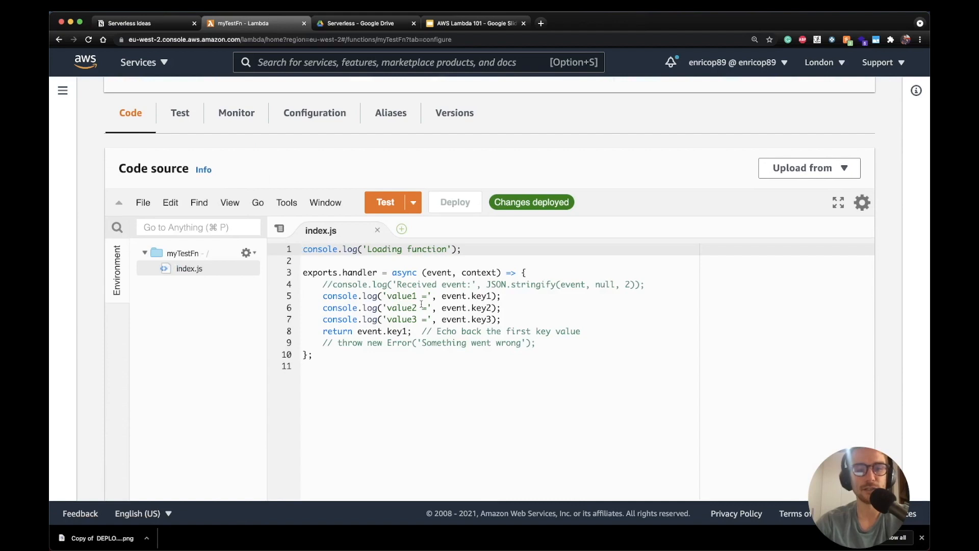
Delete the console.log line for value3 from the handler and undo the deletion
scroll(421, 305, down, 1)
drag(502, 296, 303, 298)
key(BackSpace)
key(BackSpace)
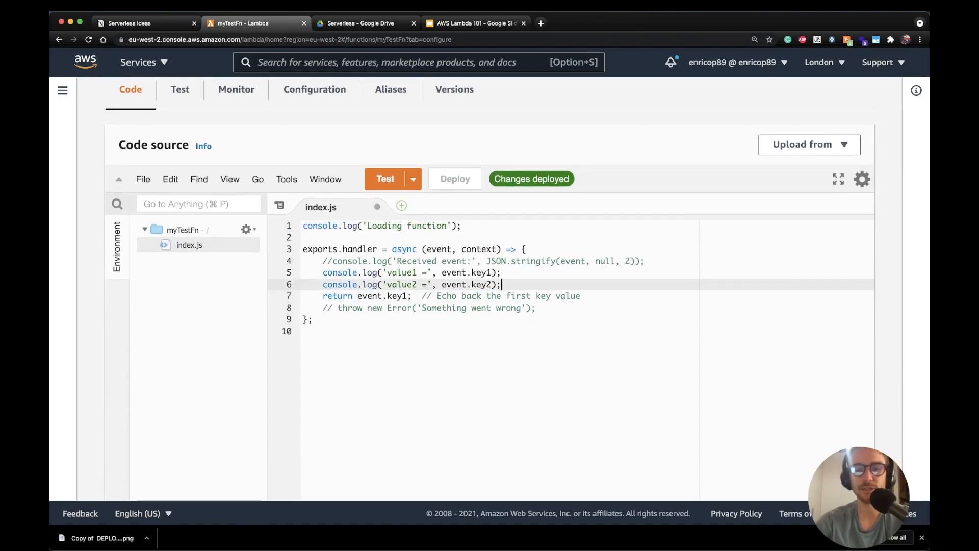
key(super+z)
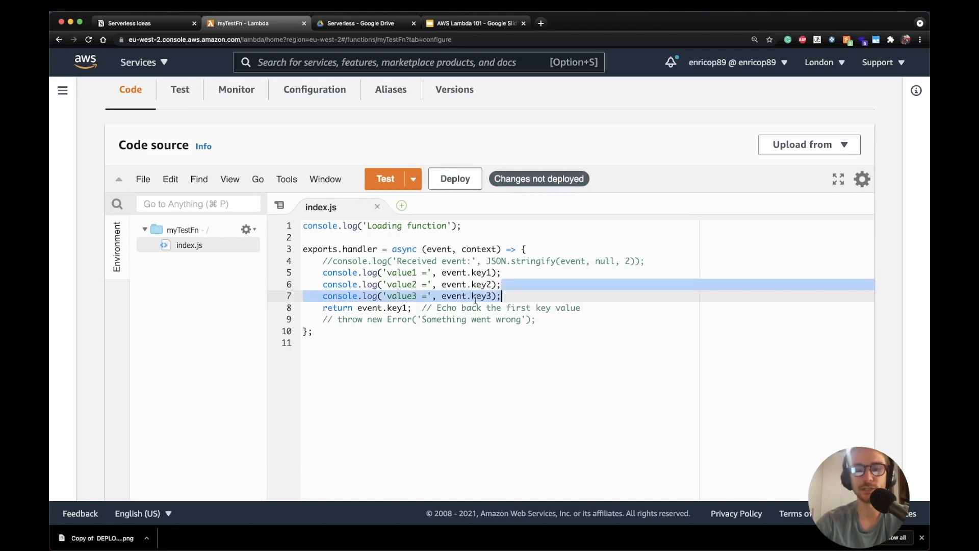
click(475, 297)
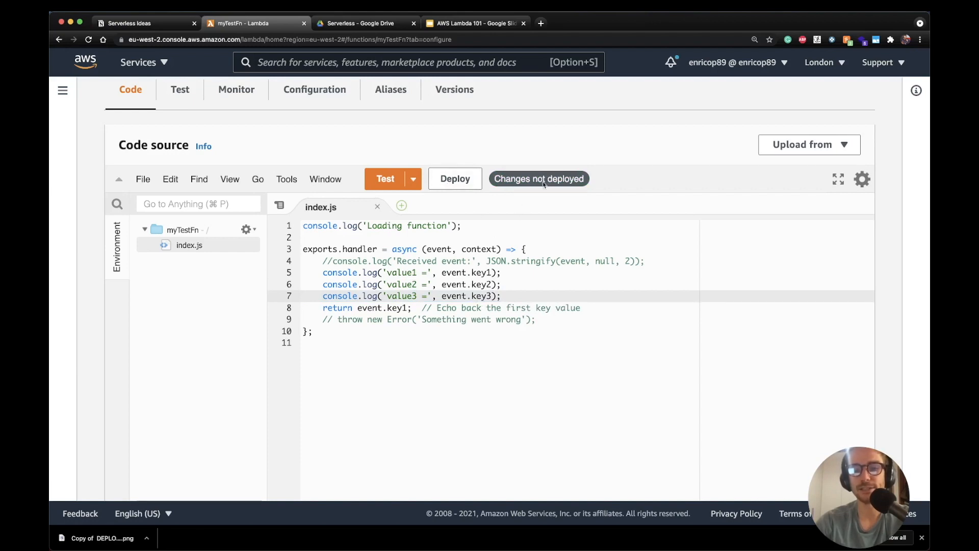
Deploy the current code of the function
double_click(480, 296)
click(460, 181)
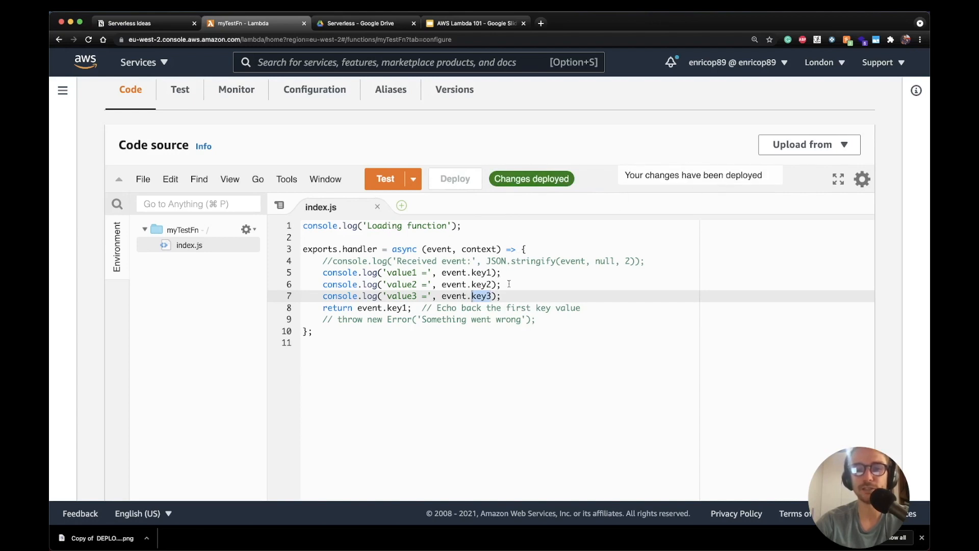
Create a test event named myTestEvent from the hello-world template with its default JSON, and run the function with it
click(391, 188)
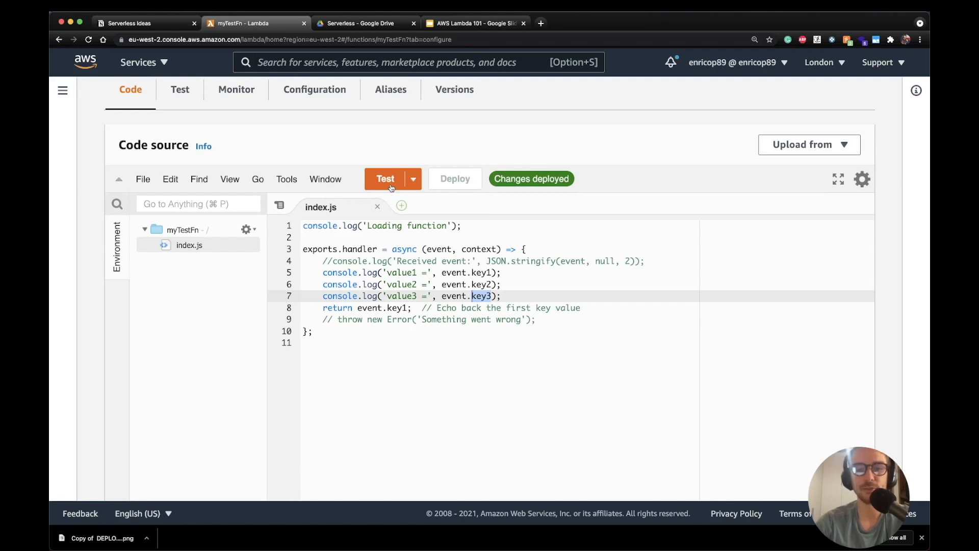
click(260, 301)
text(myTestEvent)
scroll(378, 335, down, 3)
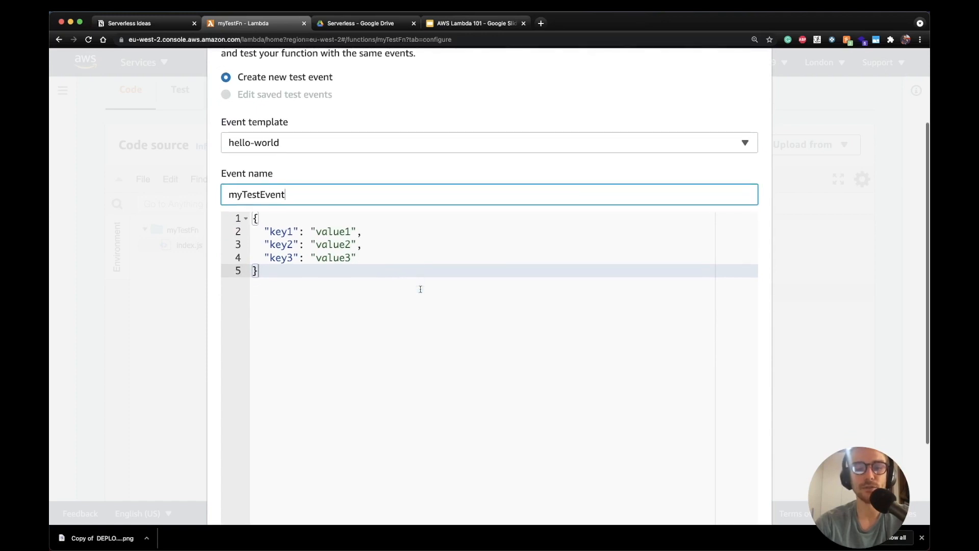
scroll(420, 289, down, 3)
scroll(427, 289, up, 2)
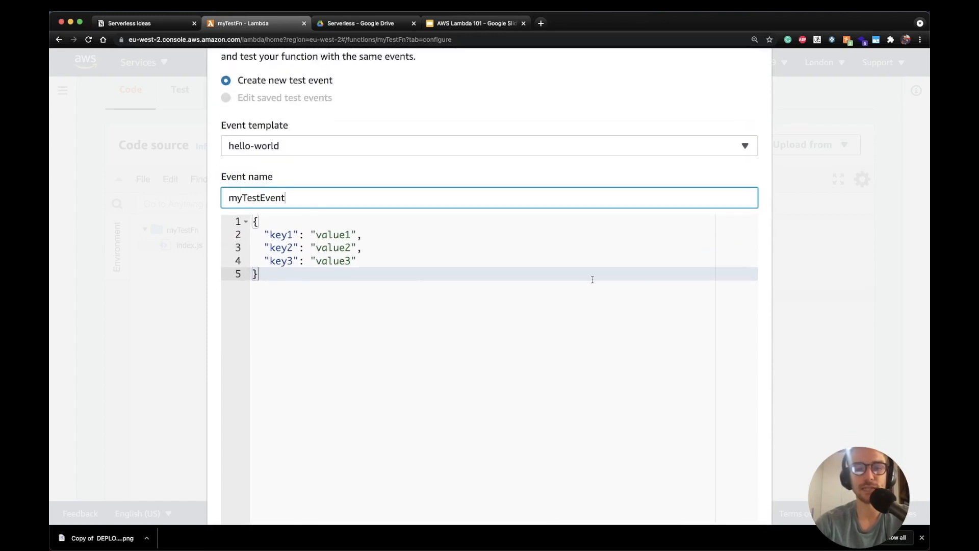
scroll(592, 280, down, 4)
click(729, 466)
click(383, 216)
scroll(413, 314, down, 1)
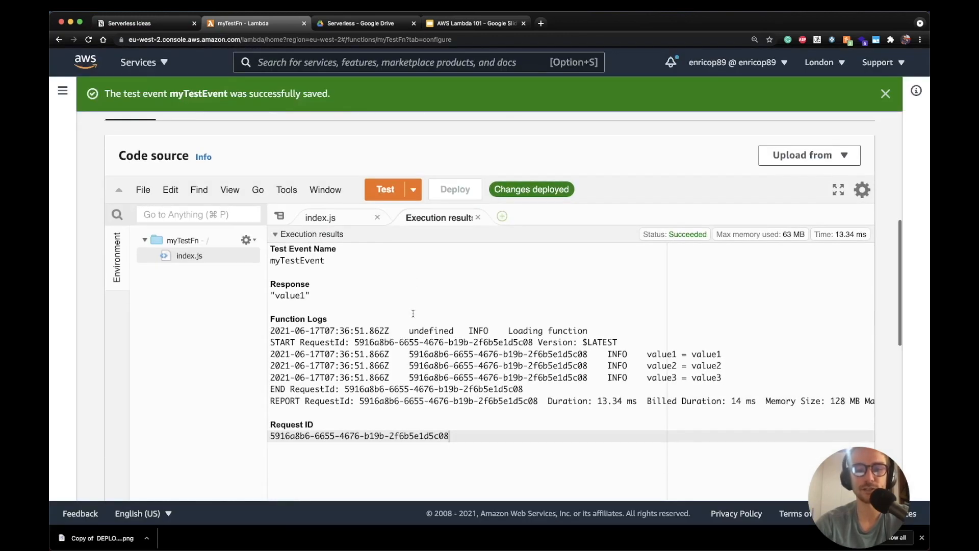
Check the logged values and the returned response in the execution results of the test run
scroll(413, 314, down, 2)
drag(603, 310, 713, 332)
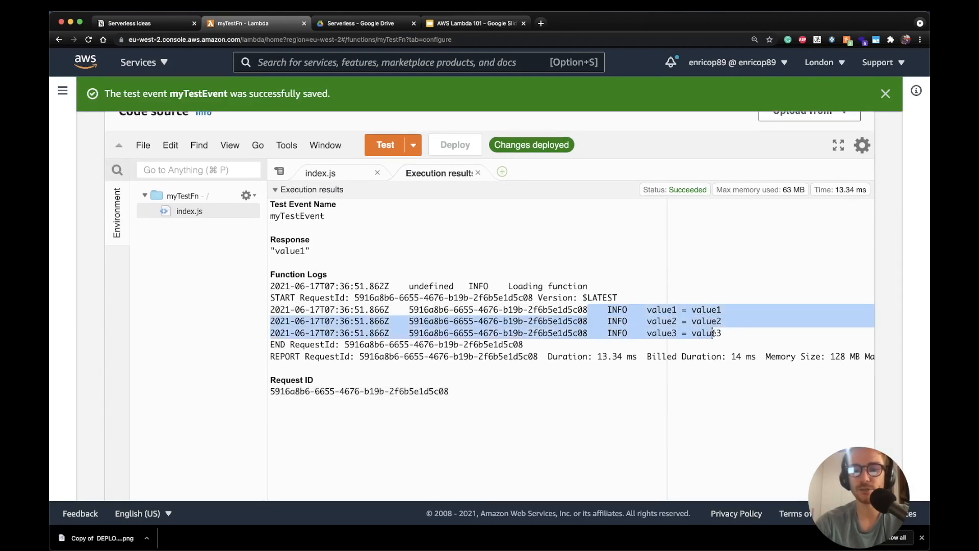
drag(312, 251, 271, 251)
Change the handler's return statement in index.js to return event.key3
click(320, 173)
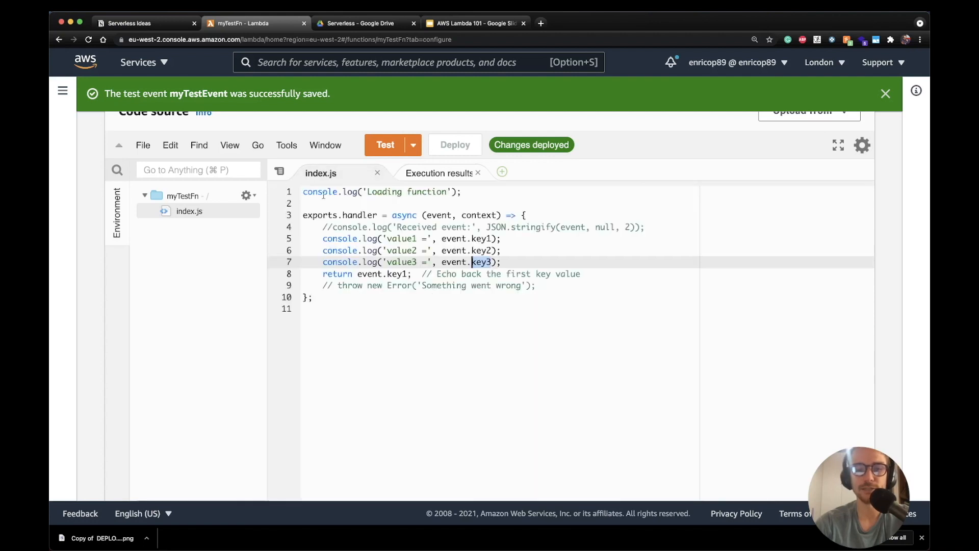
click(408, 274)
key(BackSpace)
text(3)
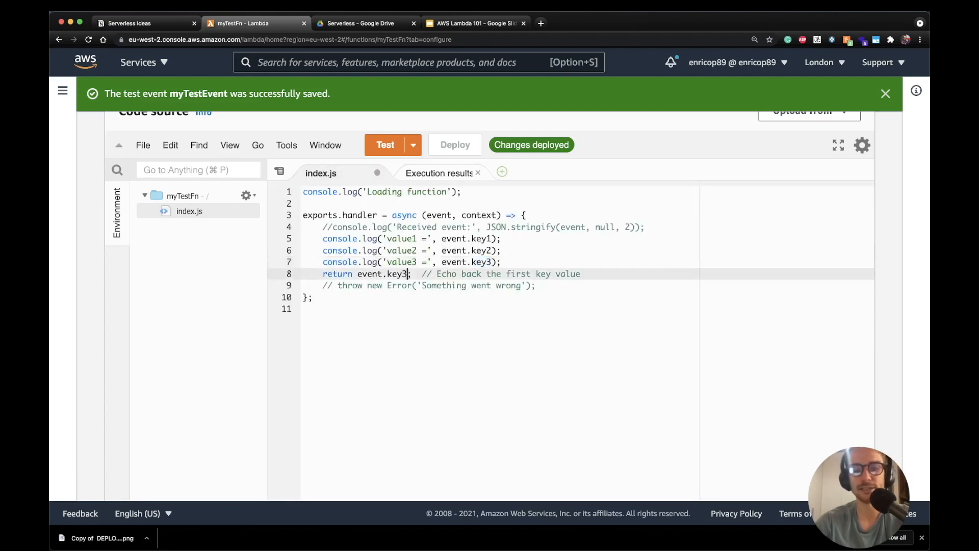
Deploy the edited code and run the function again with myTestEvent to check its response
click(463, 147)
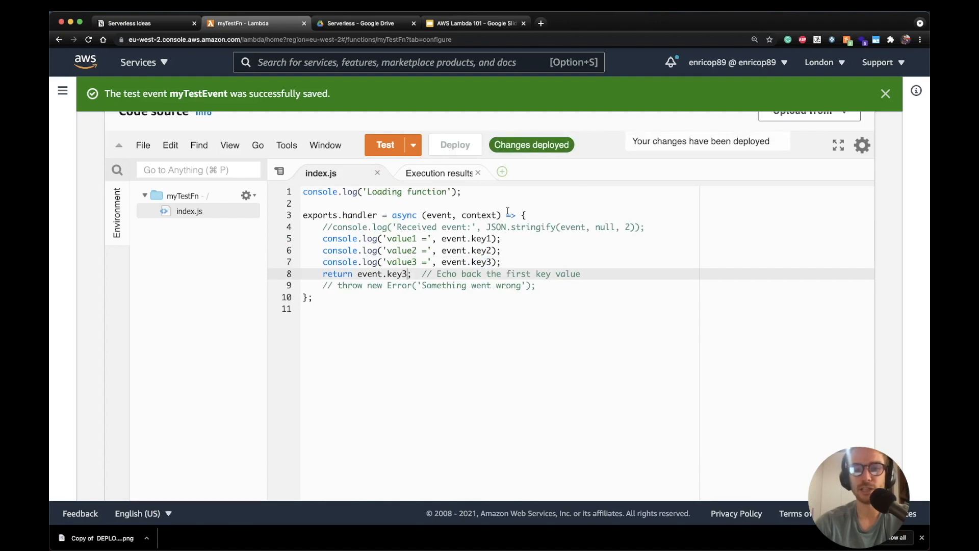
click(383, 148)
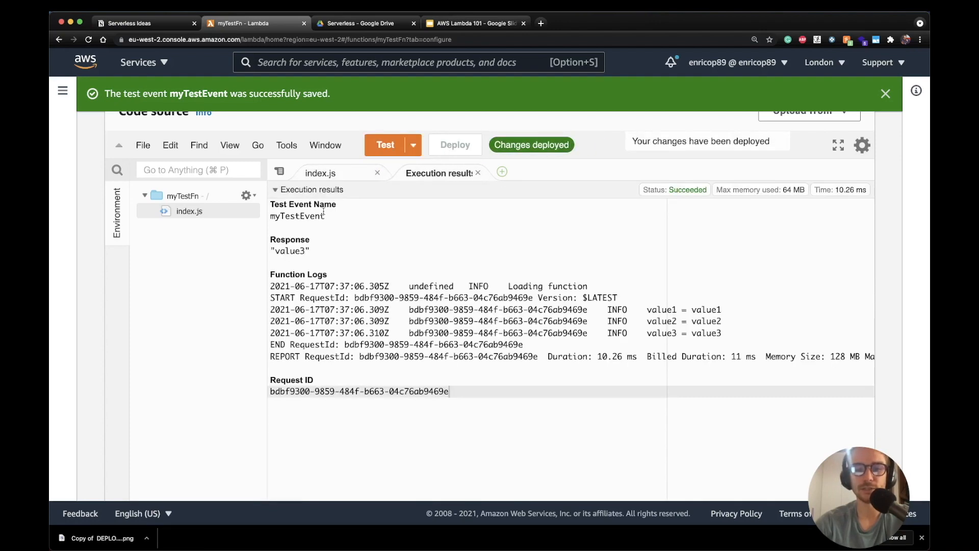
double_click(289, 251)
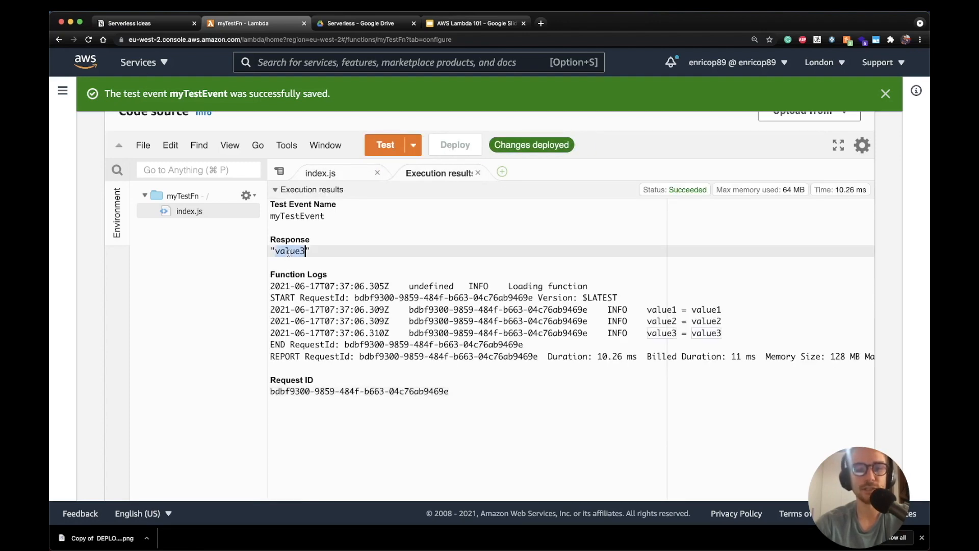
Examine the function's code properties, runtime settings and layers below the code editor
scroll(193, 232, down, 10)
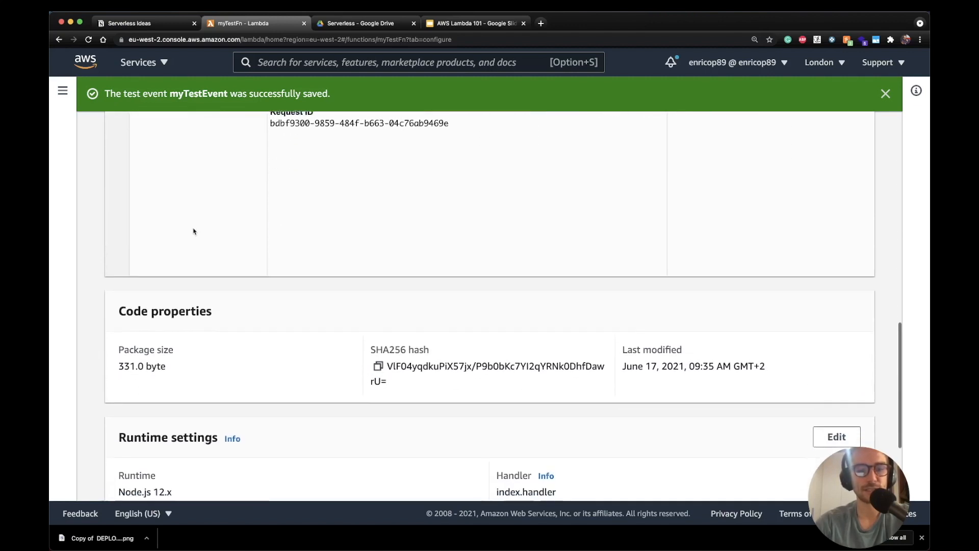
scroll(194, 231, down, 1)
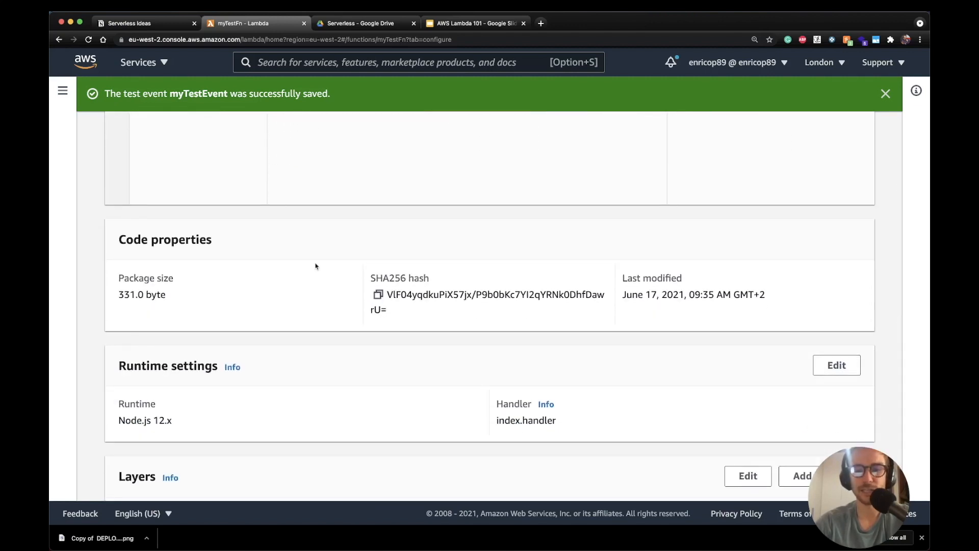
scroll(315, 266, down, 3)
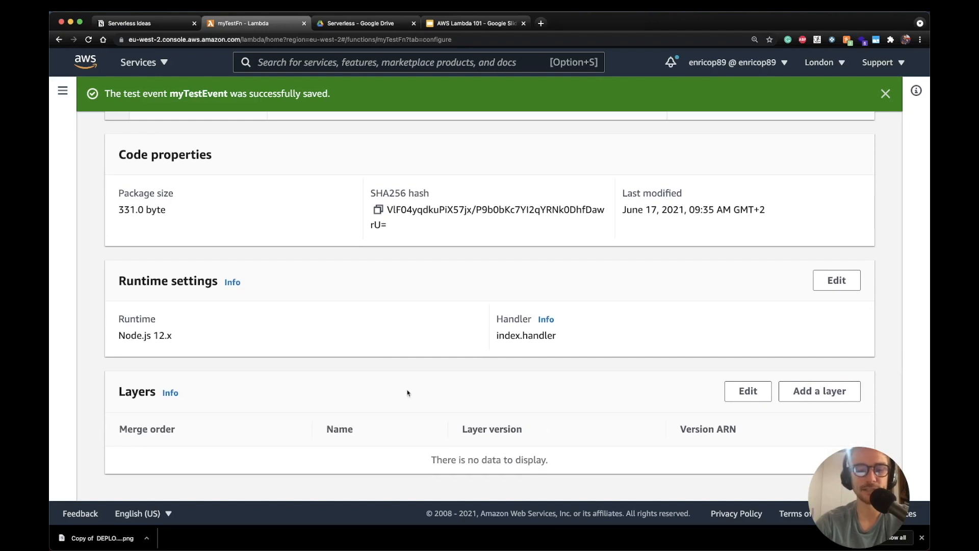
scroll(407, 392, up, 15)
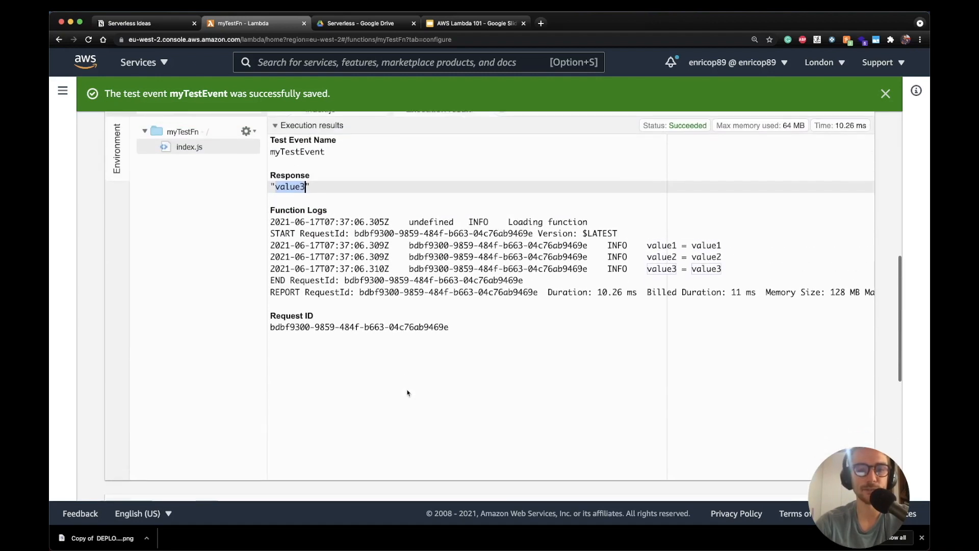
scroll(206, 339, down, 8)
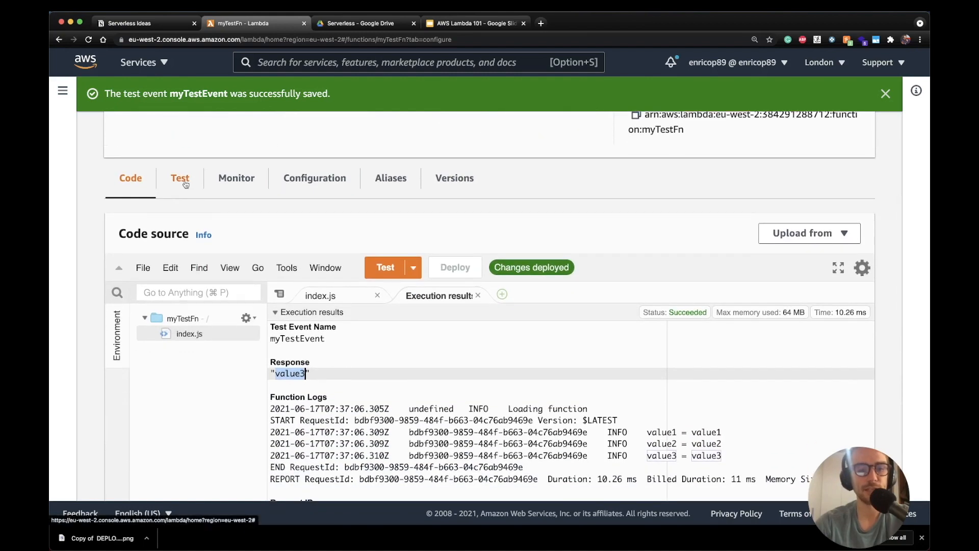
Review the saved myTestEvent JSON in the function's test section and dismiss the saved-event notification
click(183, 182)
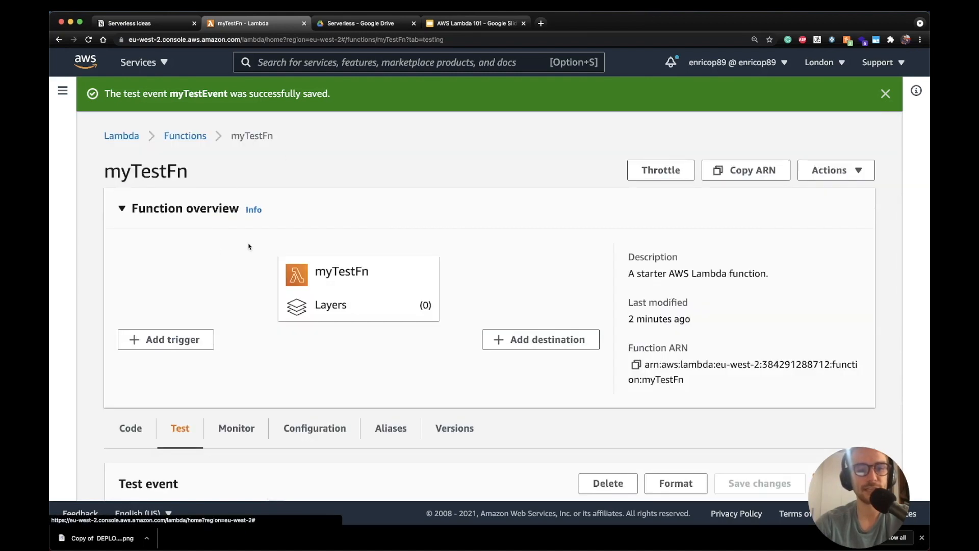
scroll(250, 255, down, 5)
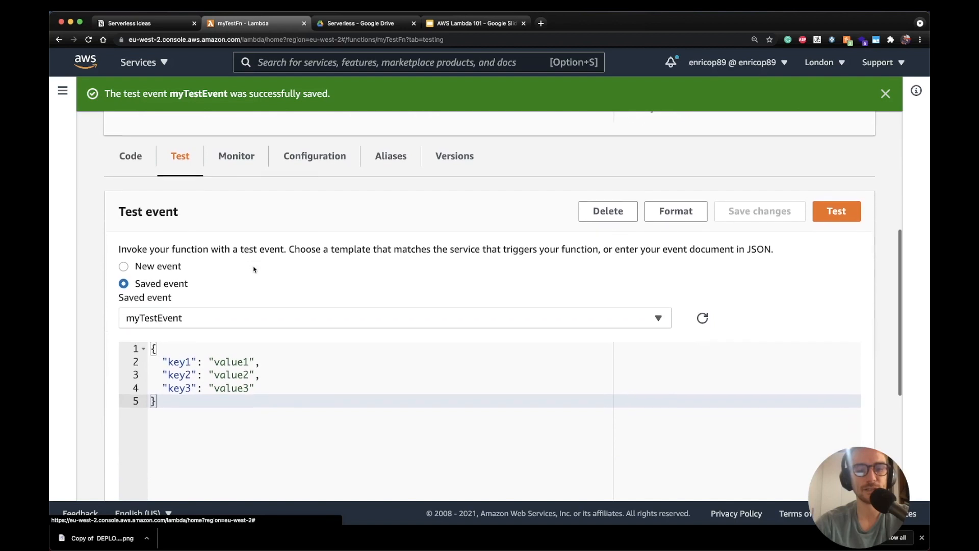
click(885, 95)
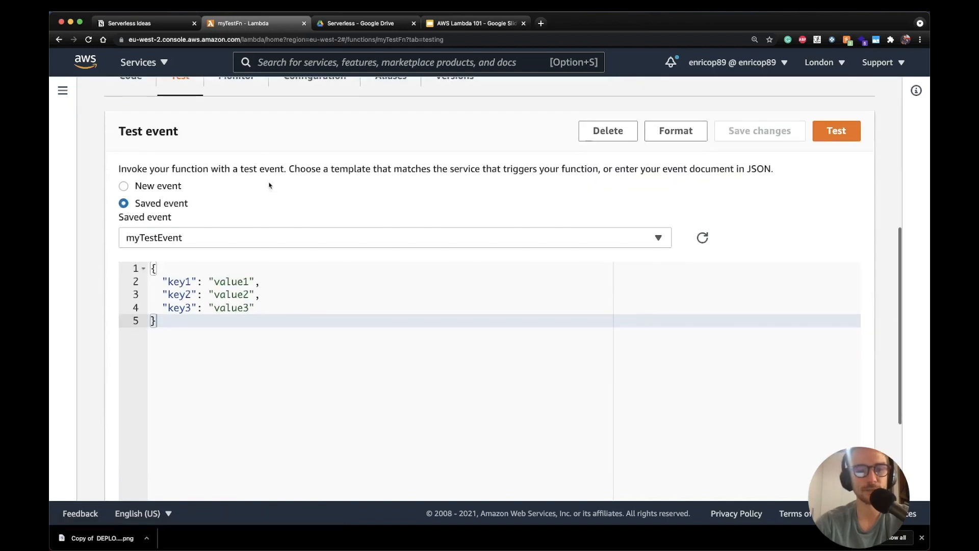
scroll(116, 147, down, 3)
scroll(116, 147, up, 3)
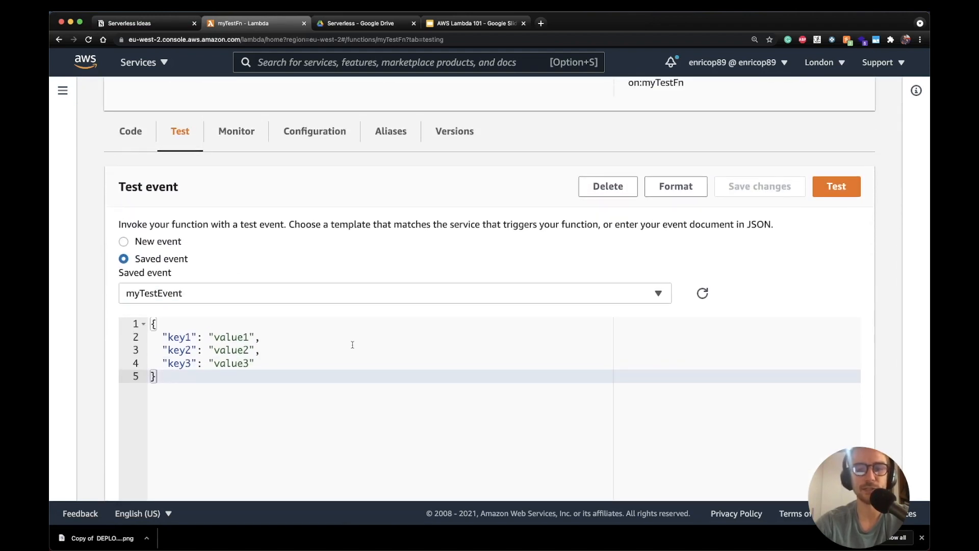
Examine the function's CloudWatch metric graphs, such as invocations, duration and error count
click(237, 133)
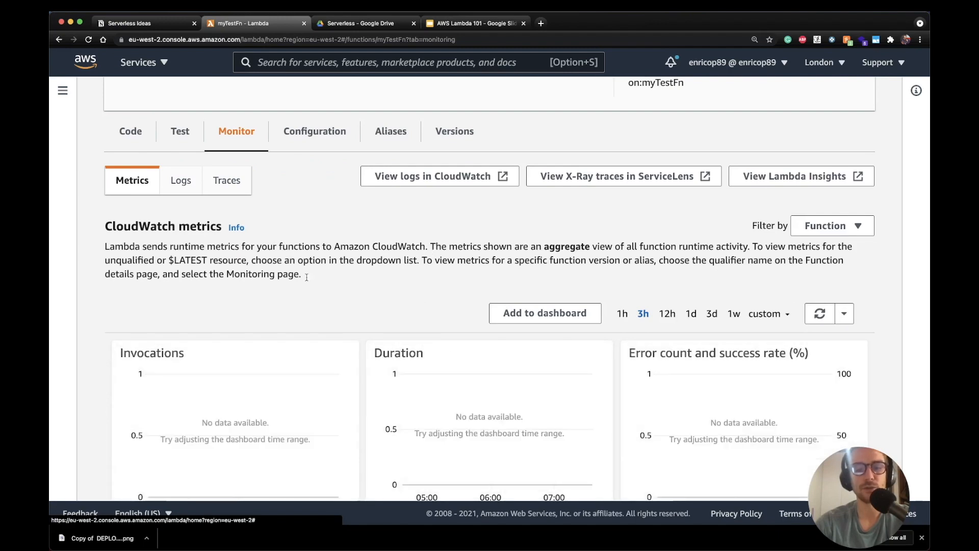
scroll(292, 260, down, 5)
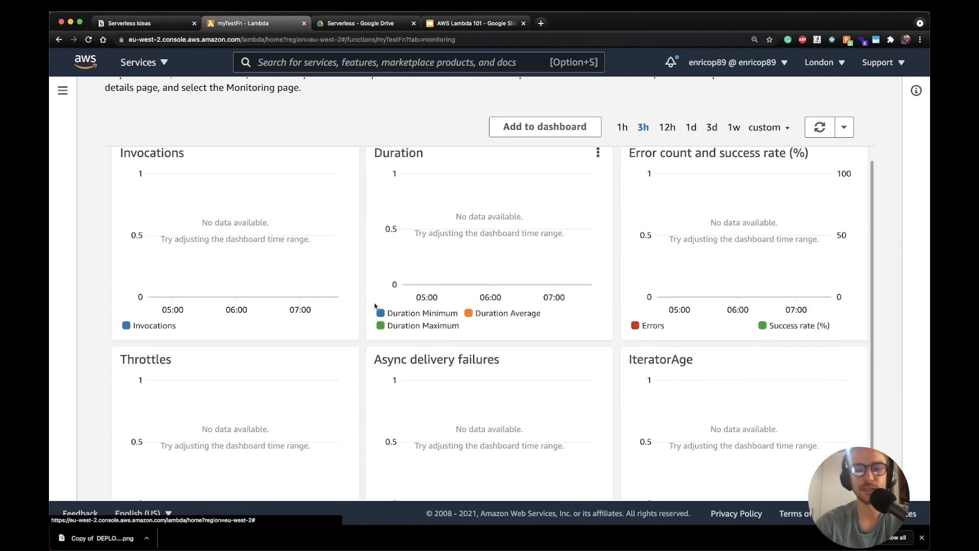
scroll(380, 204, up, 5)
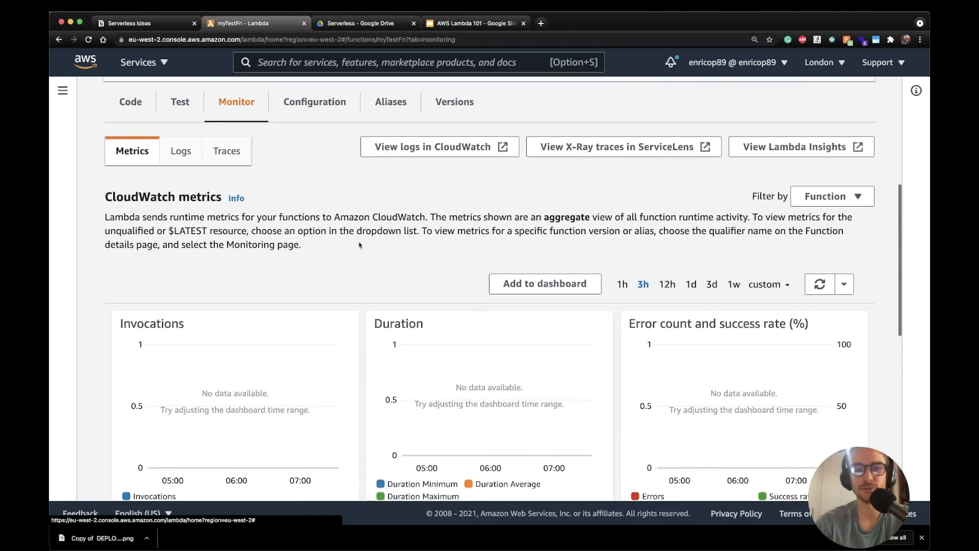
Examine the recent invocations in the function's monitoring logs, including duration, billed duration and memory columns
scroll(359, 245, up, 1)
click(180, 165)
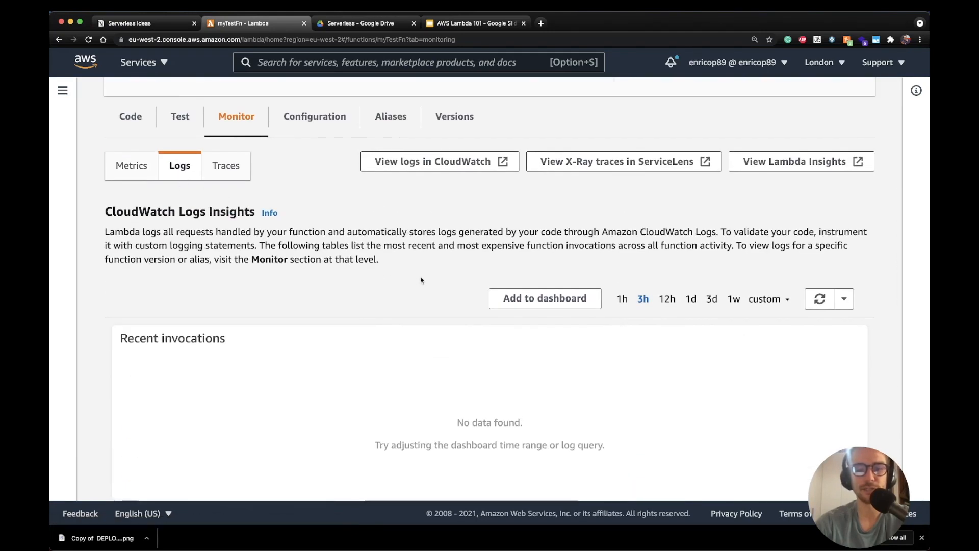
scroll(350, 234, down, 2)
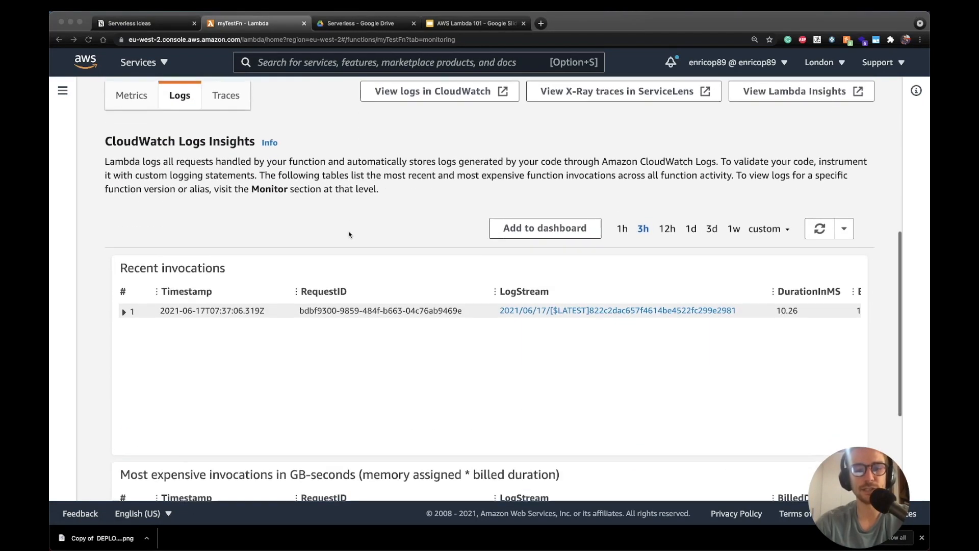
scroll(612, 326, right, 5)
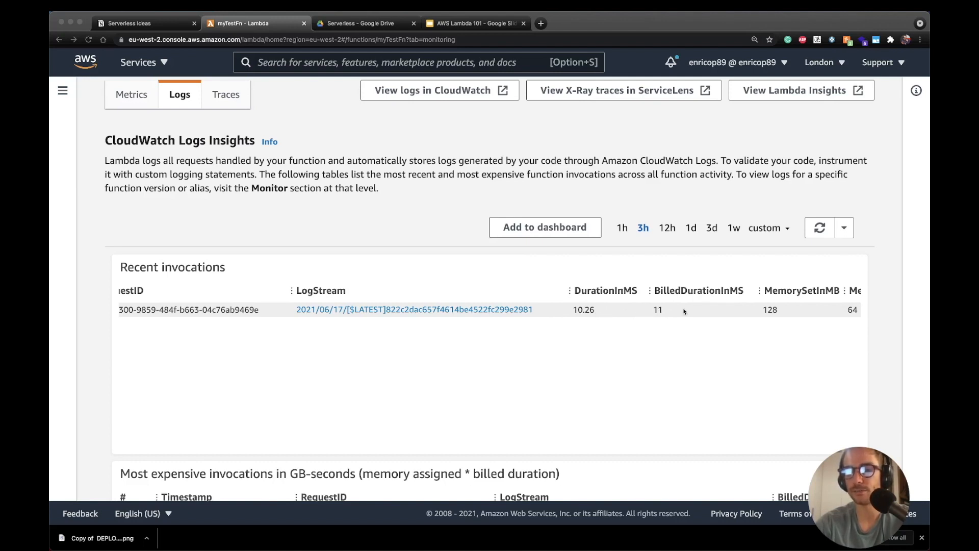
scroll(684, 312, right, 3)
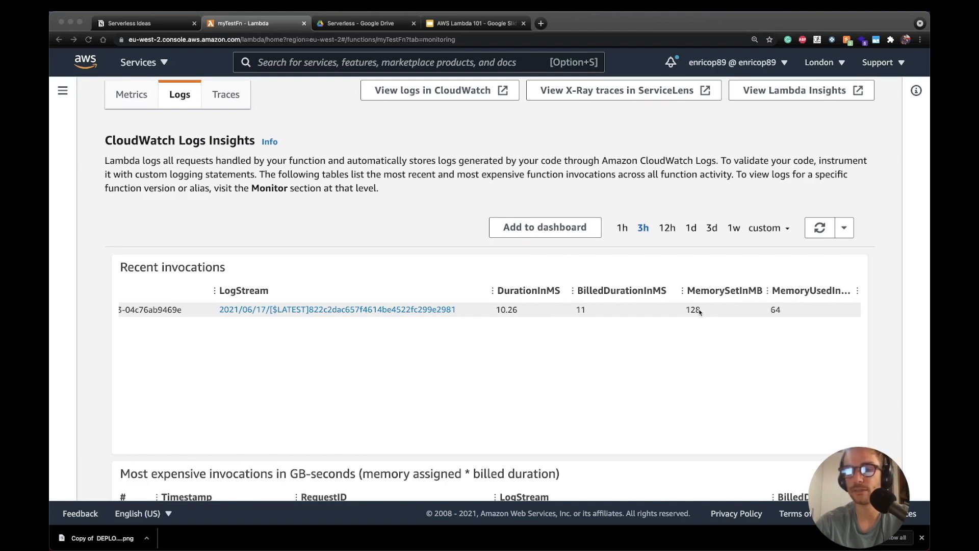
scroll(693, 312, left, 5)
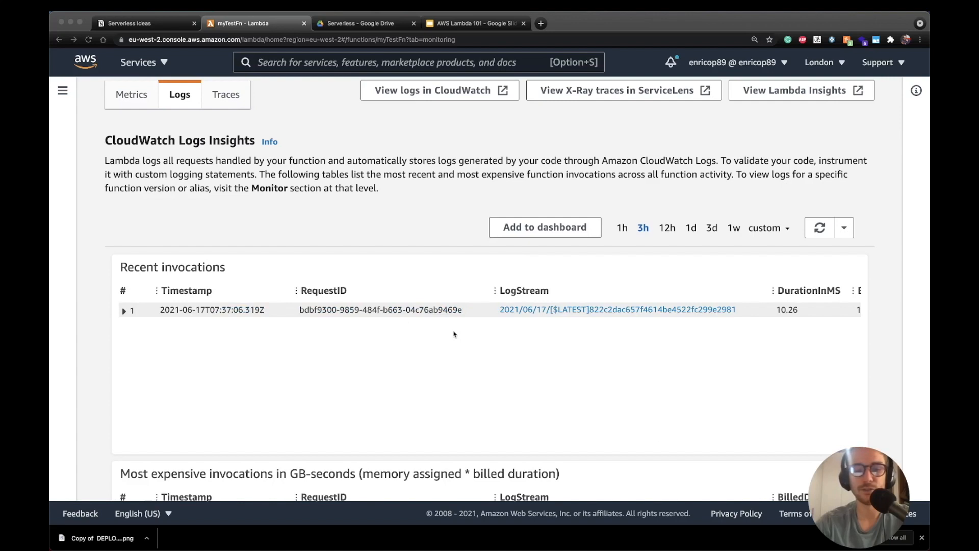
Expand the details of the first entry in both the recent invocations and the most expensive invocations tables
click(127, 311)
click(127, 311)
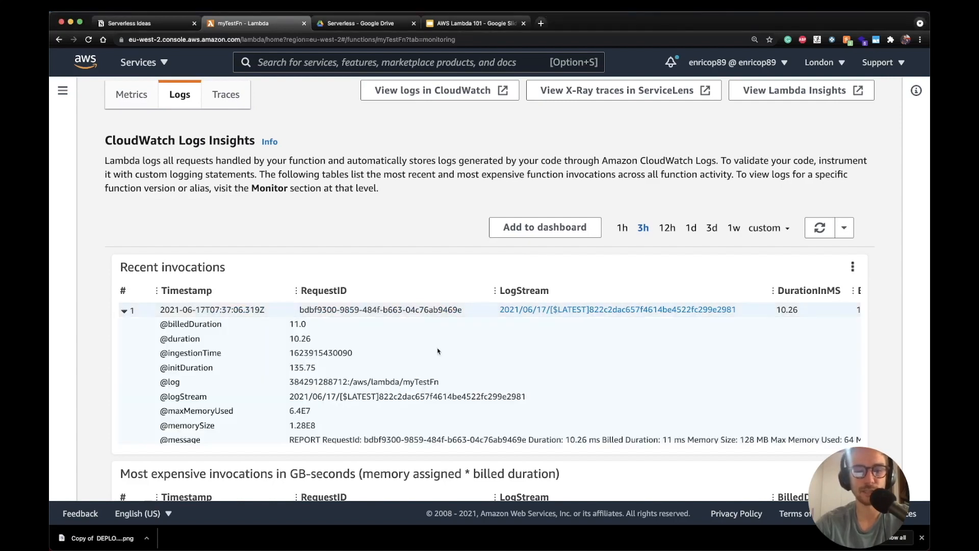
scroll(438, 351, down, 2)
scroll(303, 331, up, 4)
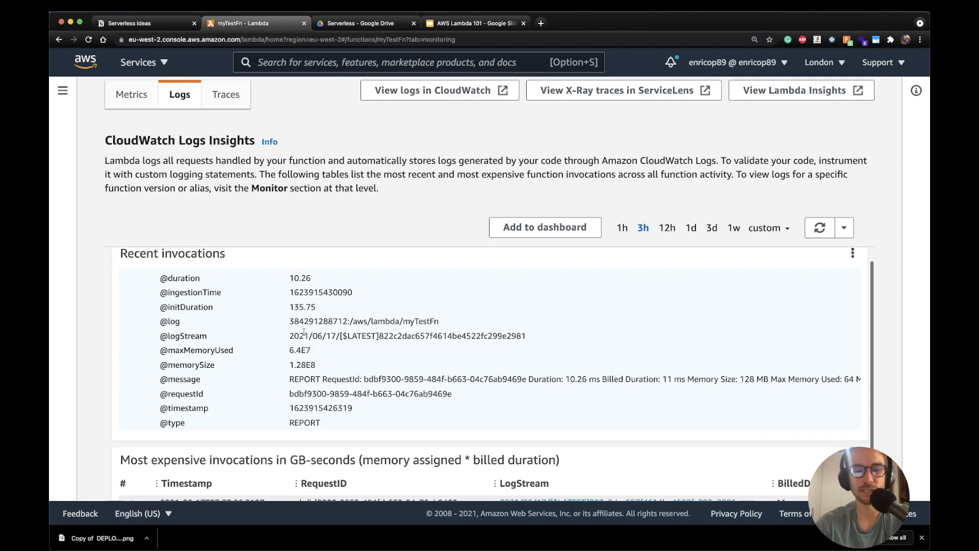
scroll(304, 331, up, 3)
scroll(290, 328, down, 8)
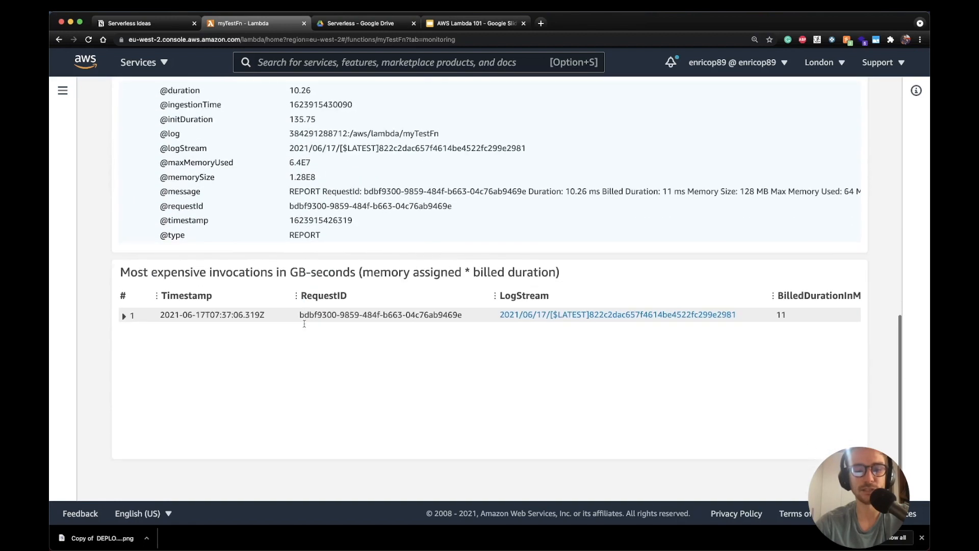
click(124, 316)
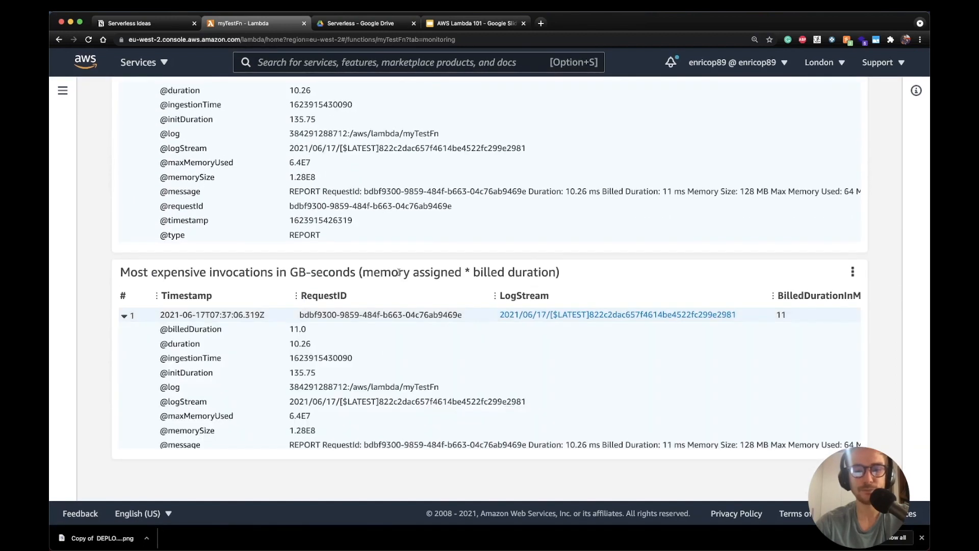
View the function's logs in CloudWatch, open the most recent log stream and expand its value1 log event
scroll(400, 379, up, 1)
scroll(401, 379, up, 6)
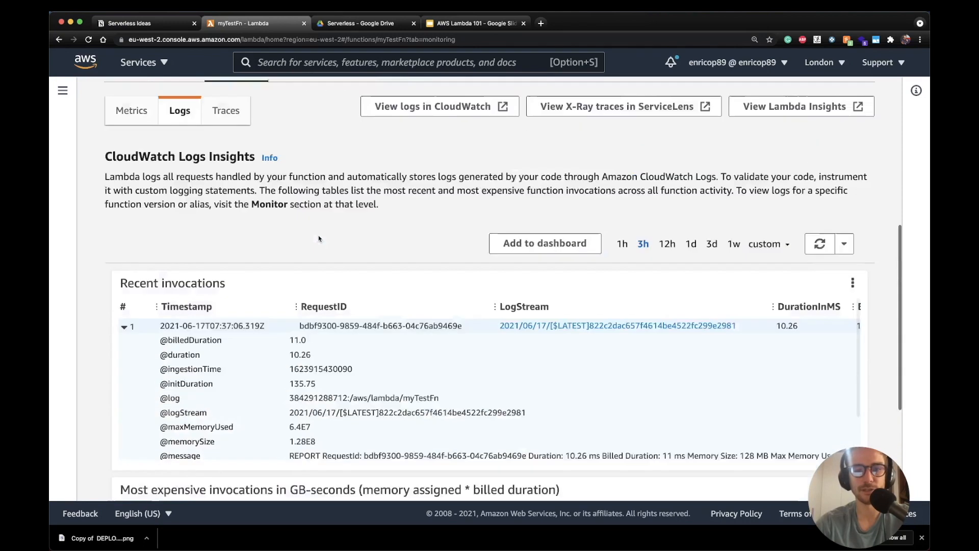
scroll(416, 224, up, 1)
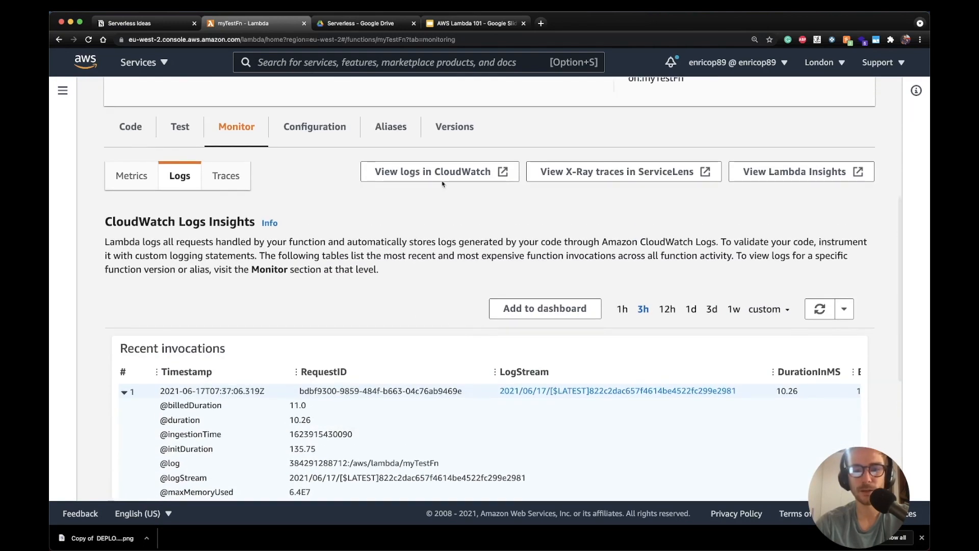
click(476, 173)
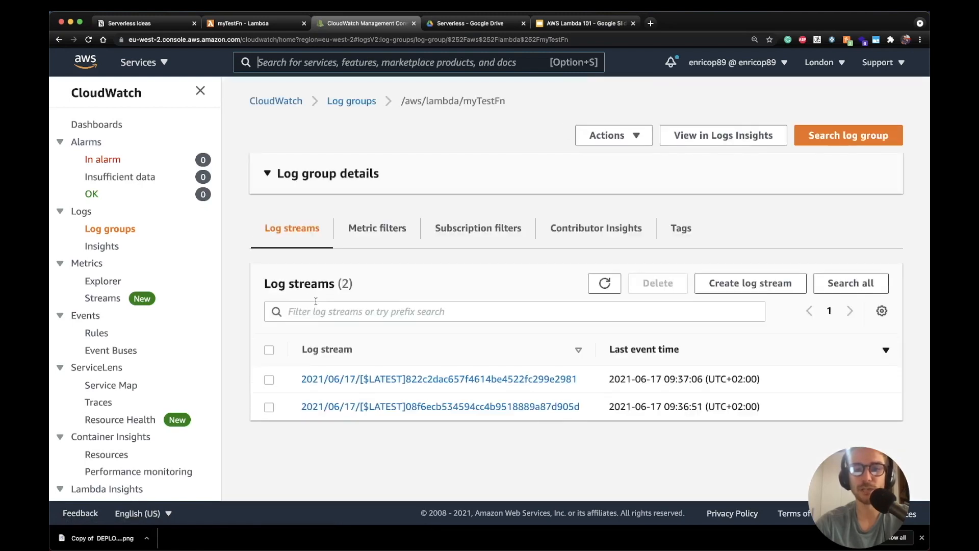
scroll(370, 332, down, 3)
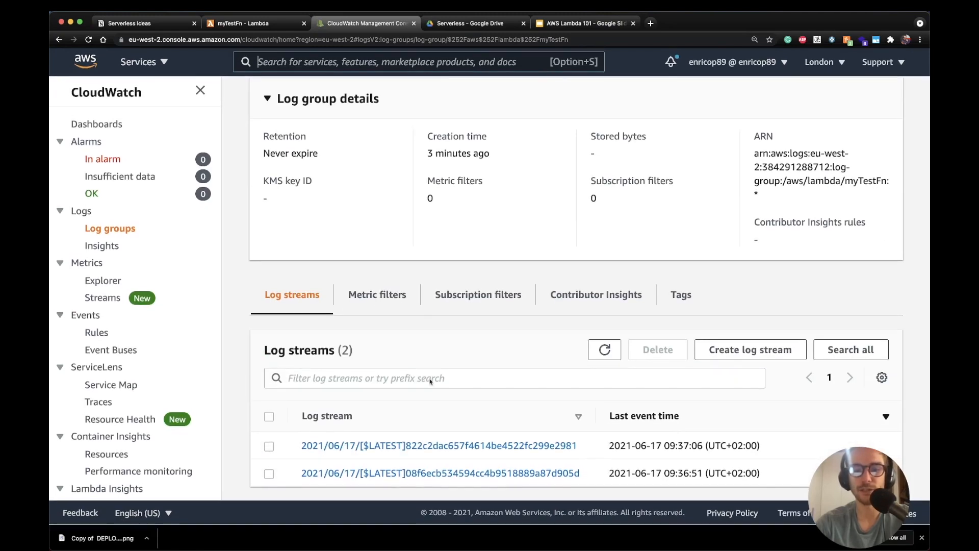
click(435, 446)
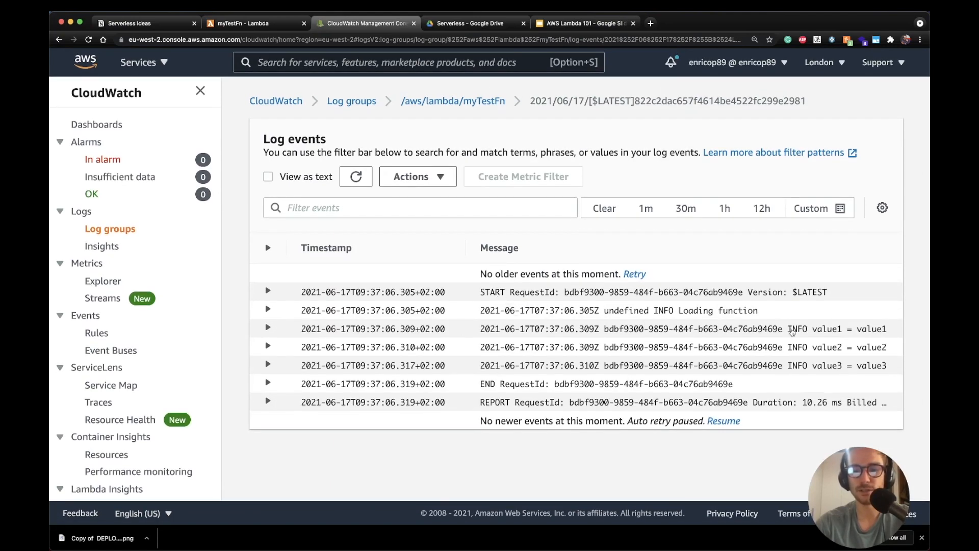
click(792, 332)
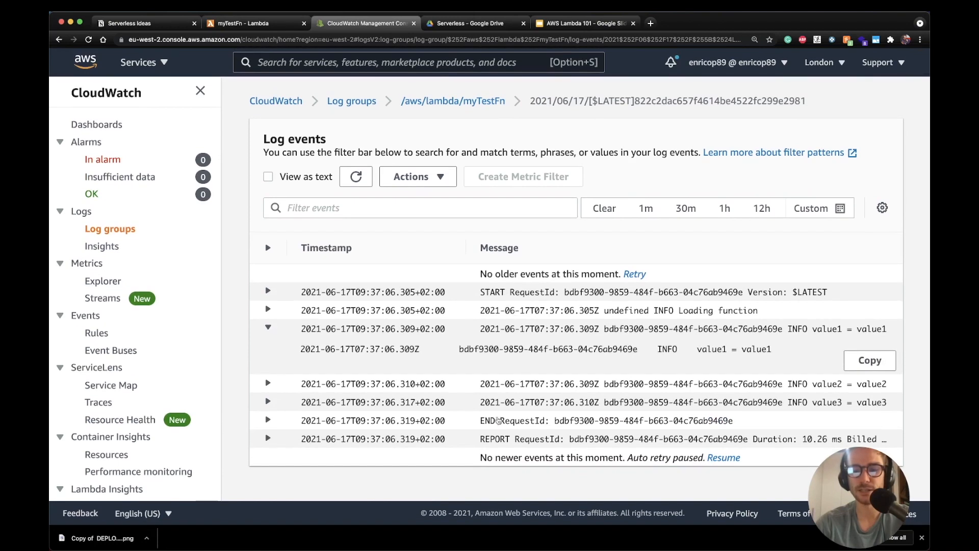
Return to the myTestFn function in Lambda and view its general configuration
click(275, 22)
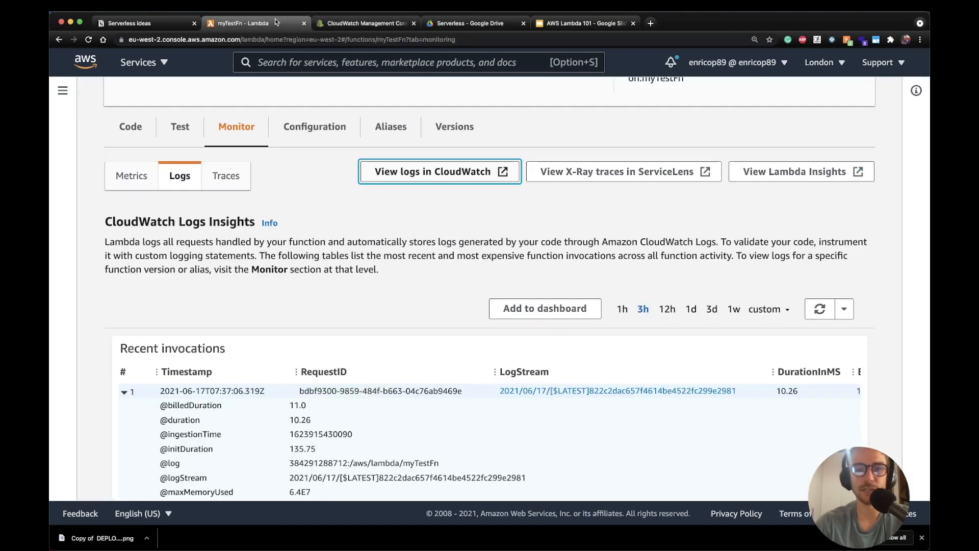
scroll(299, 260, up, 5)
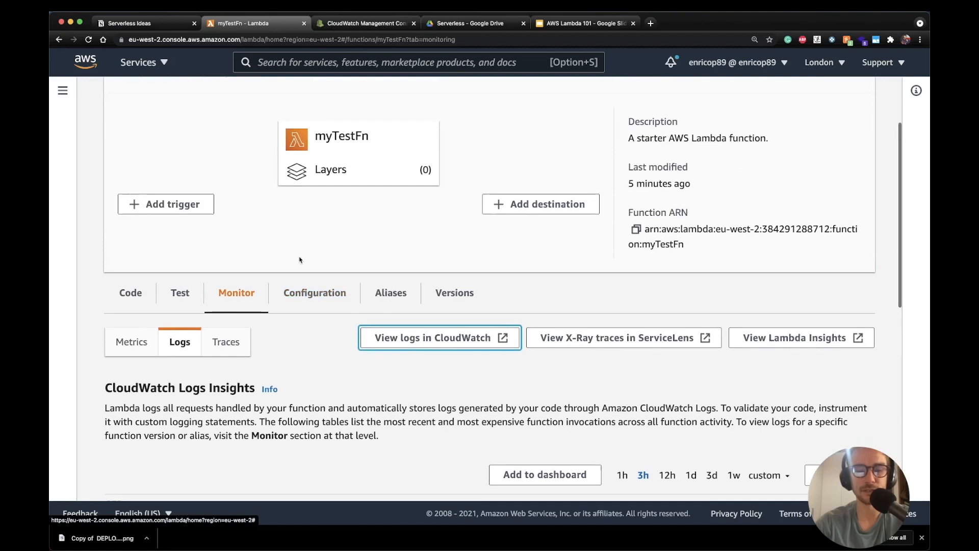
scroll(299, 261, down, 3)
click(295, 165)
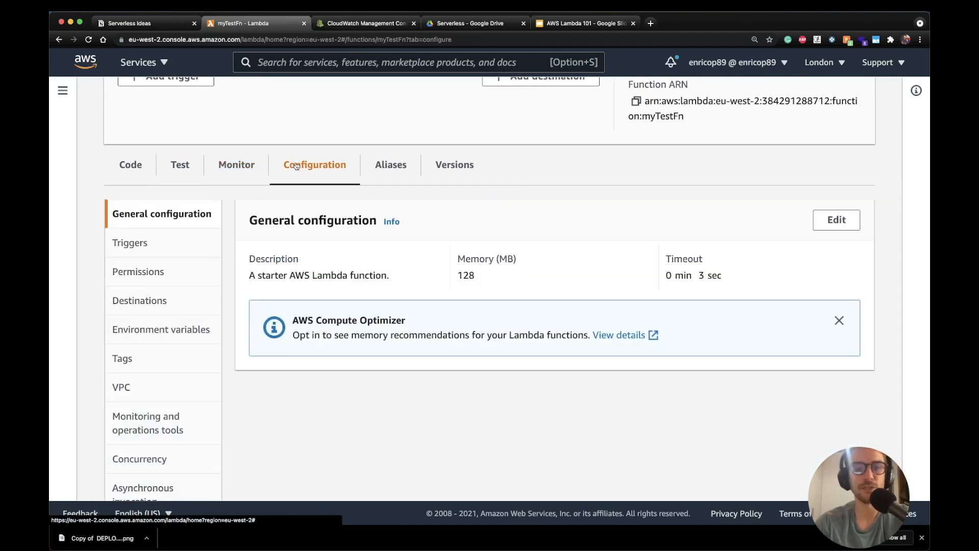
scroll(184, 207, down, 2)
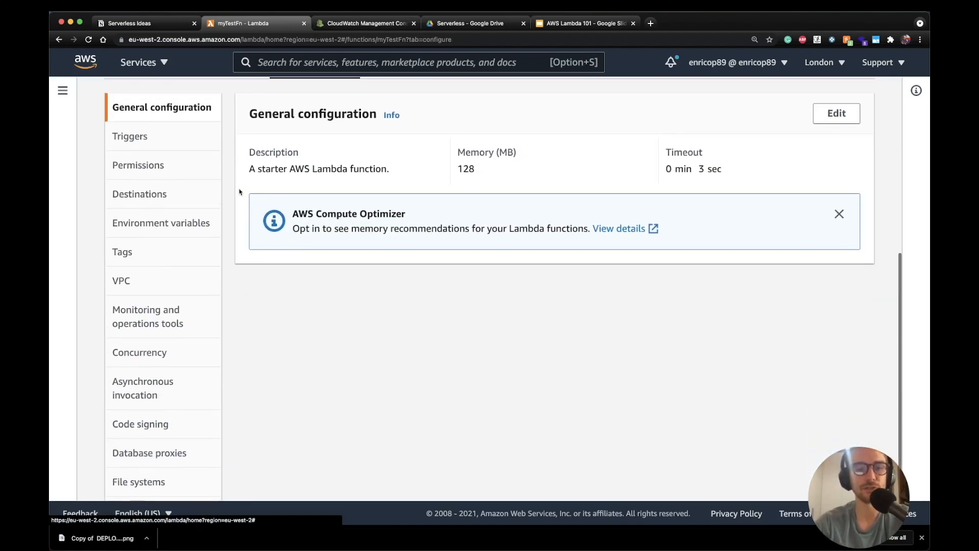
View the function's triggers, its execution role permissions and its destinations
click(186, 139)
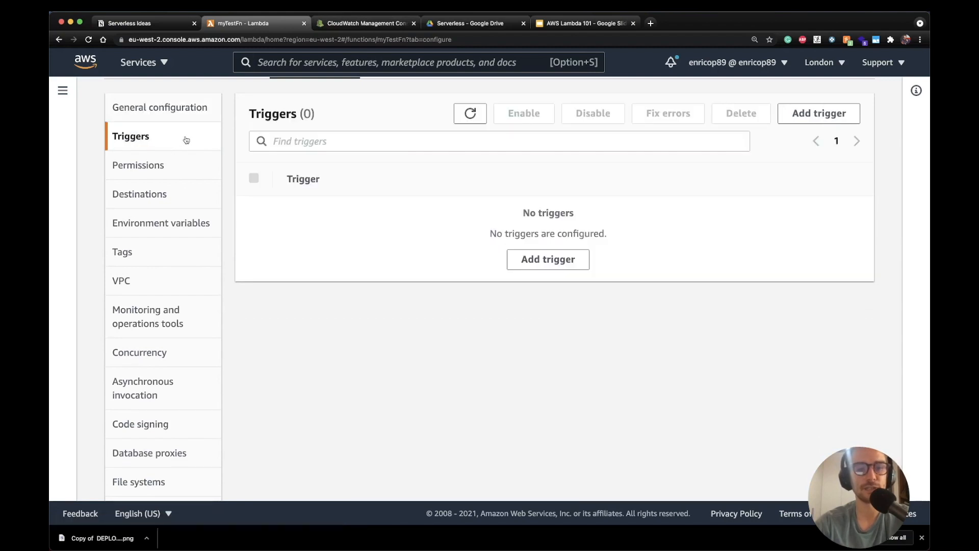
click(161, 175)
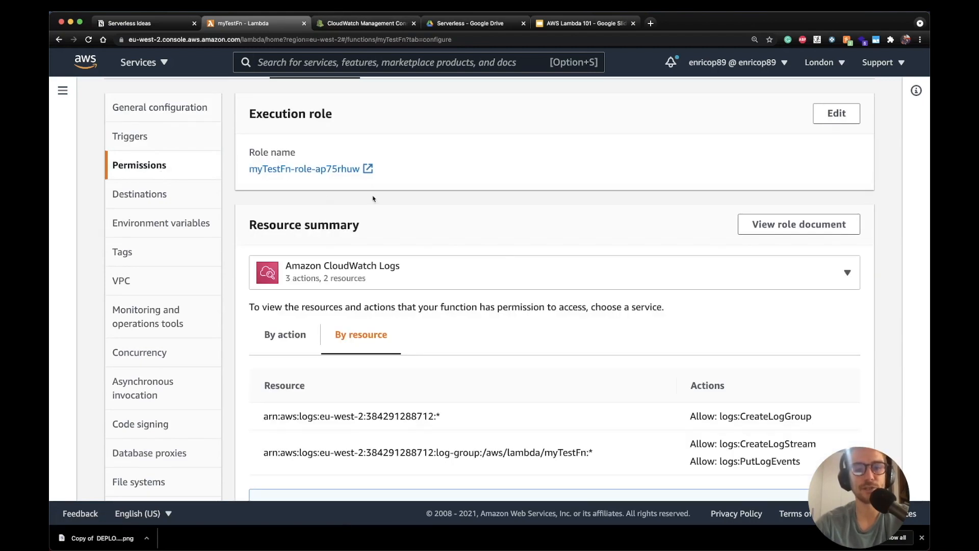
scroll(494, 223, down, 1)
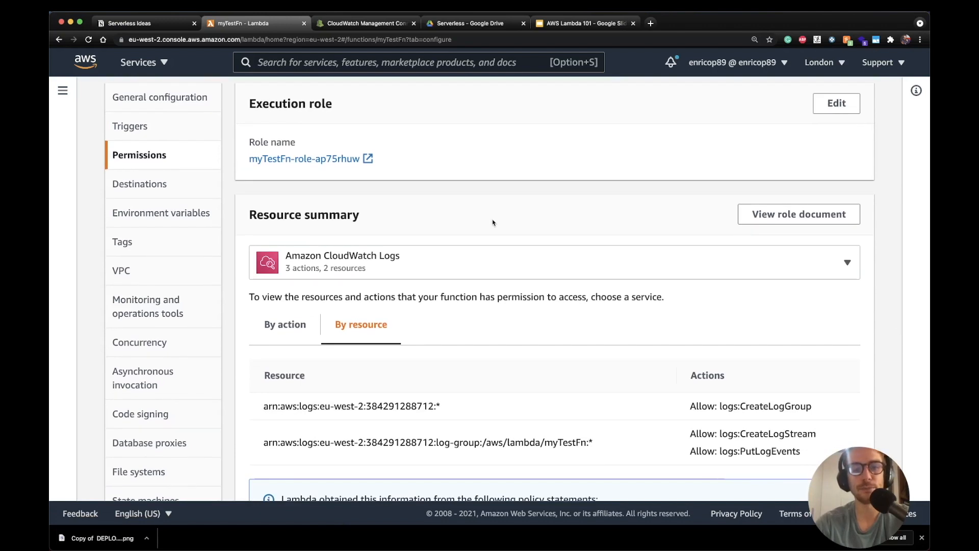
scroll(493, 223, down, 1)
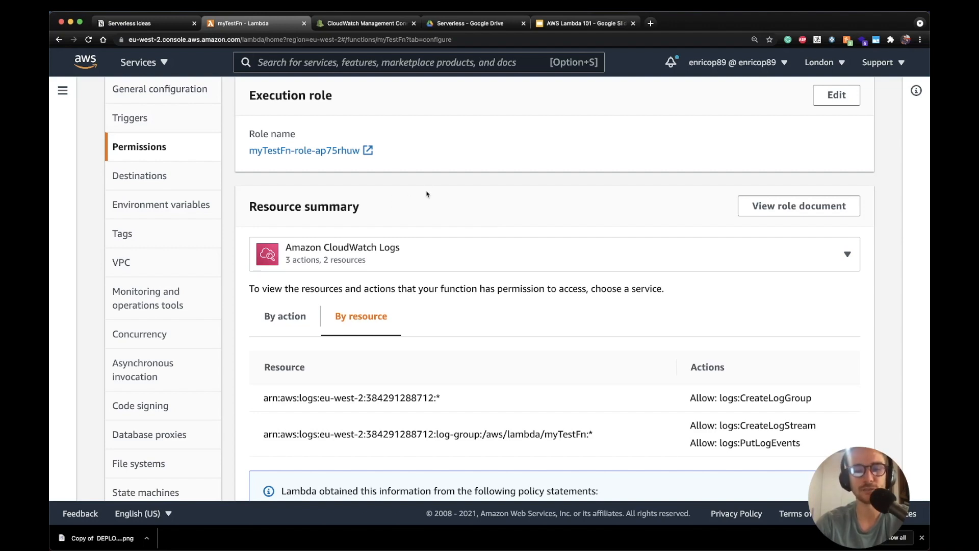
click(166, 184)
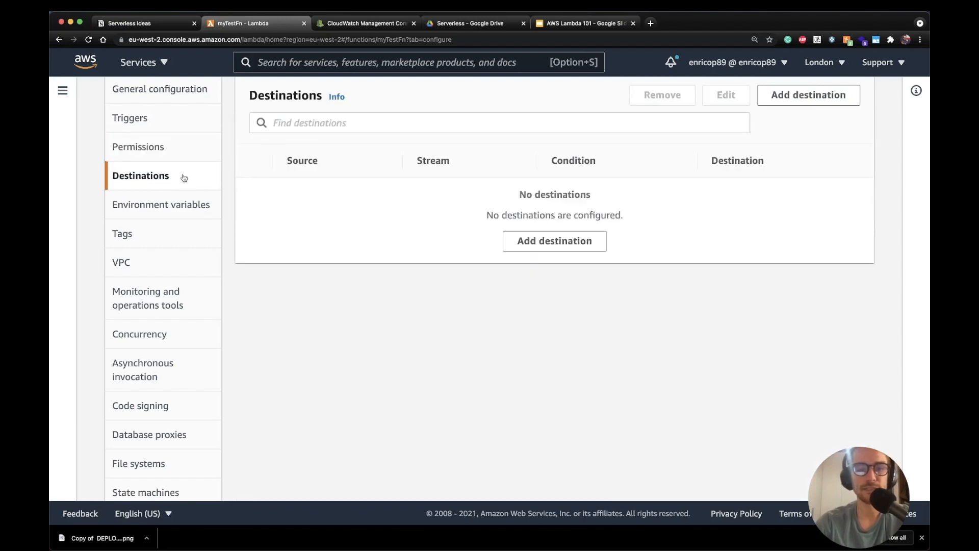
scroll(378, 213, up, 2)
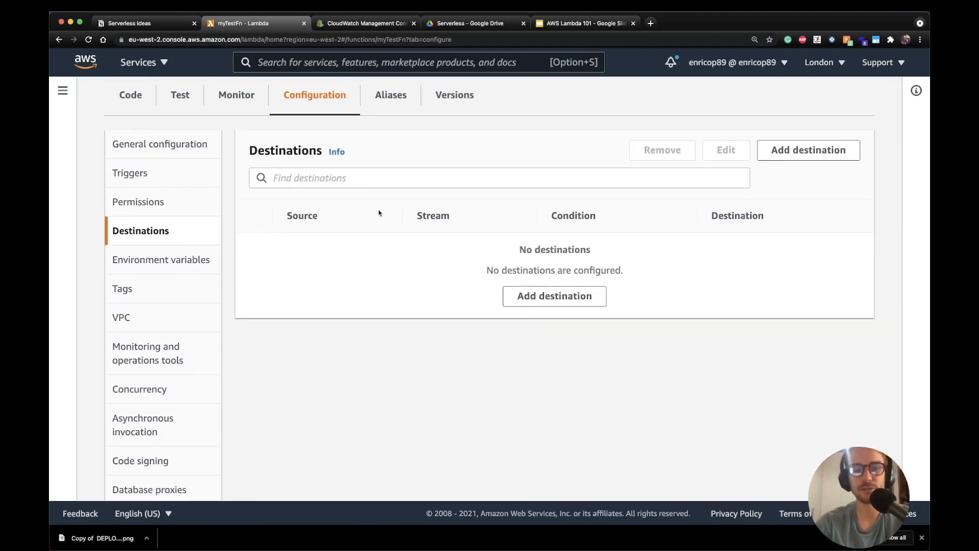
Try configuring a new destination with the On success condition, comparing the SQS queue and SNS topic types, and discard it
click(542, 302)
scroll(300, 247, down, 2)
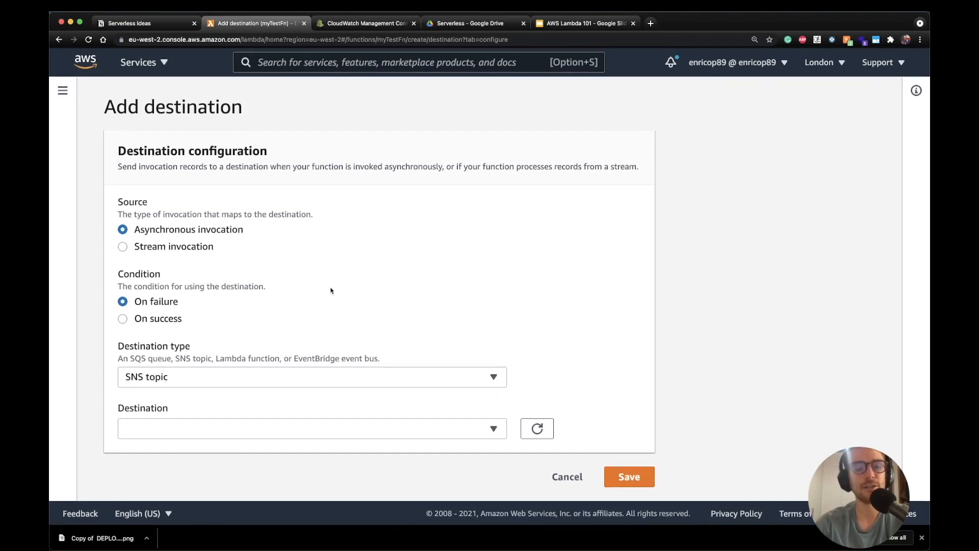
click(191, 376)
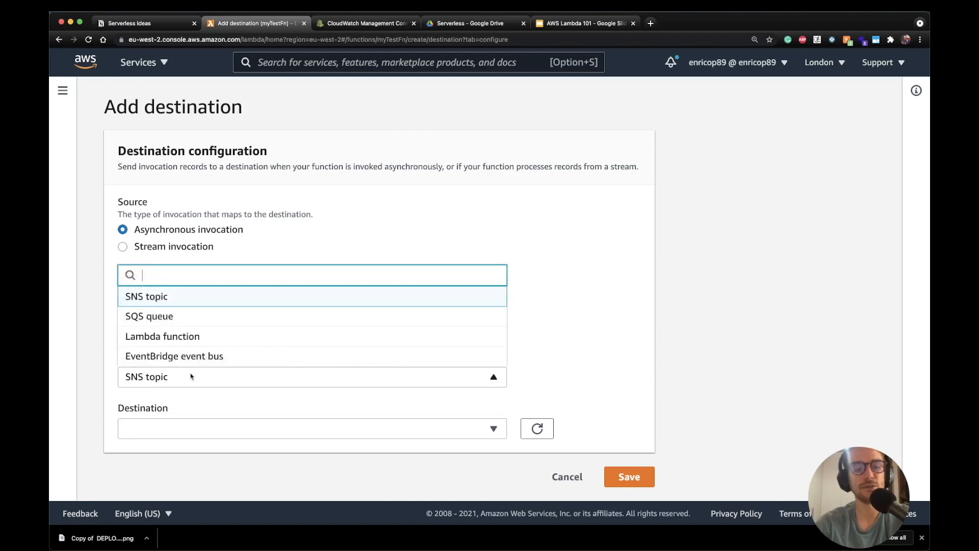
click(167, 317)
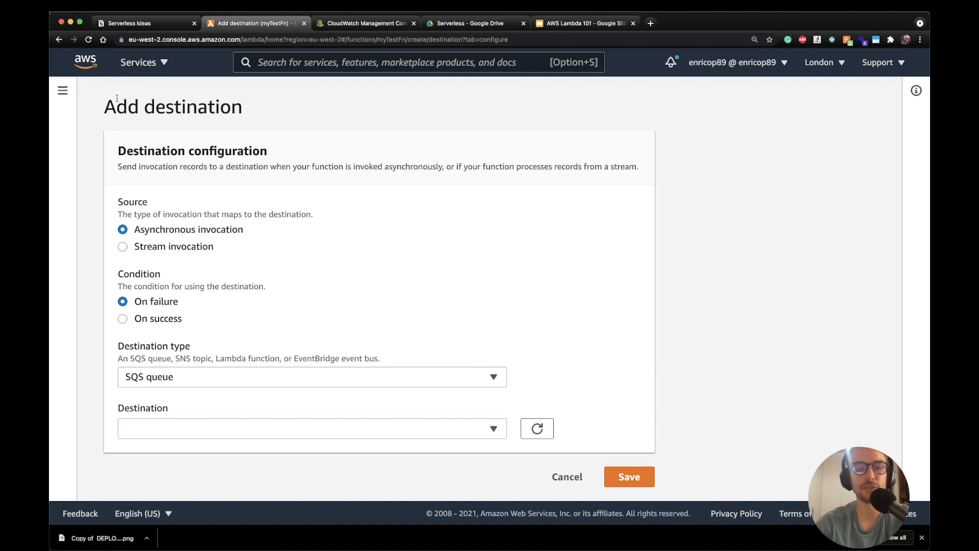
click(132, 319)
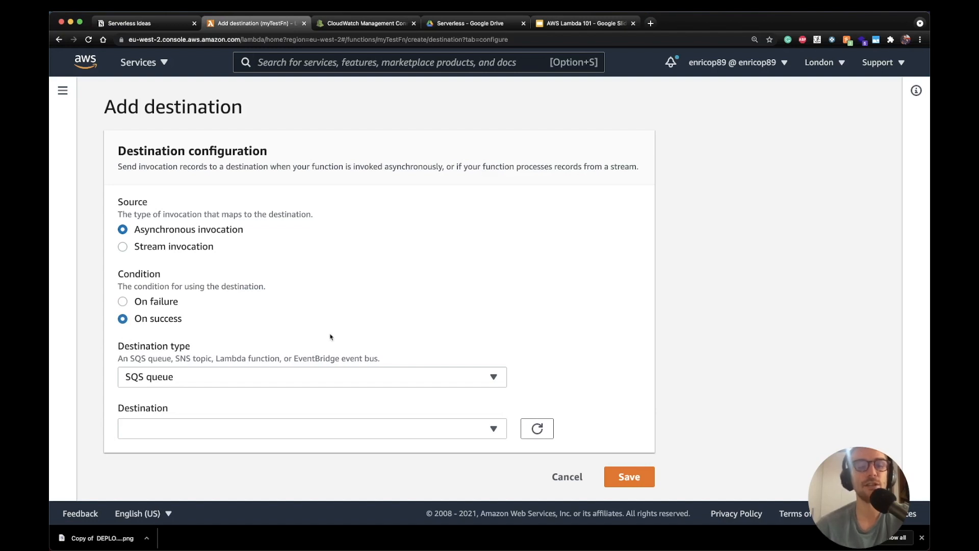
click(303, 377)
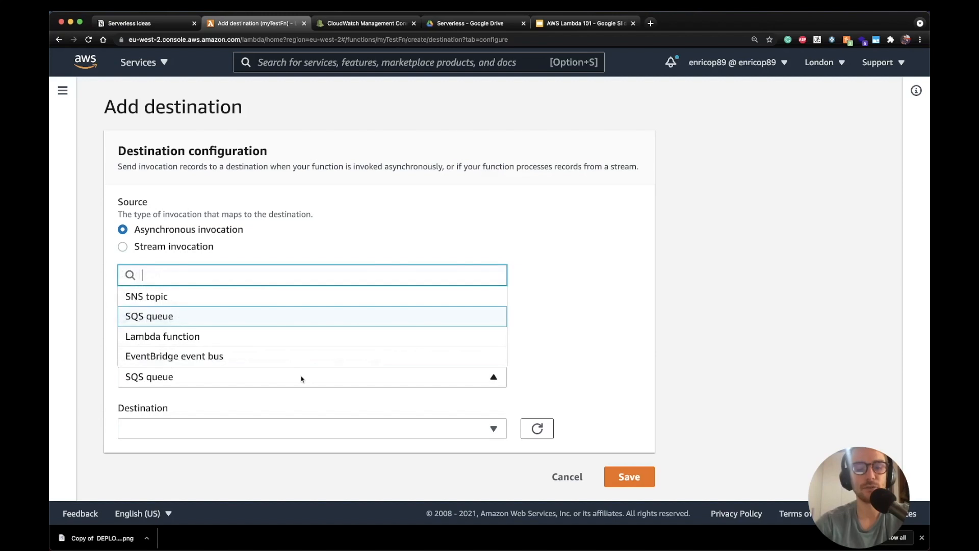
click(173, 302)
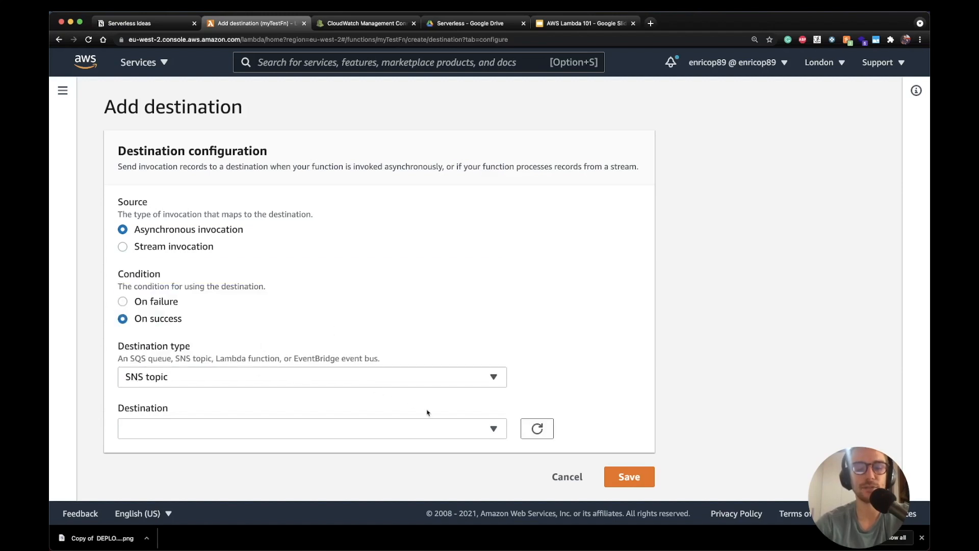
click(565, 477)
Add an environment variable with the key TEST_ENV and a first name as its value, and save it
scroll(325, 298, down, 5)
scroll(324, 299, down, 3)
click(187, 203)
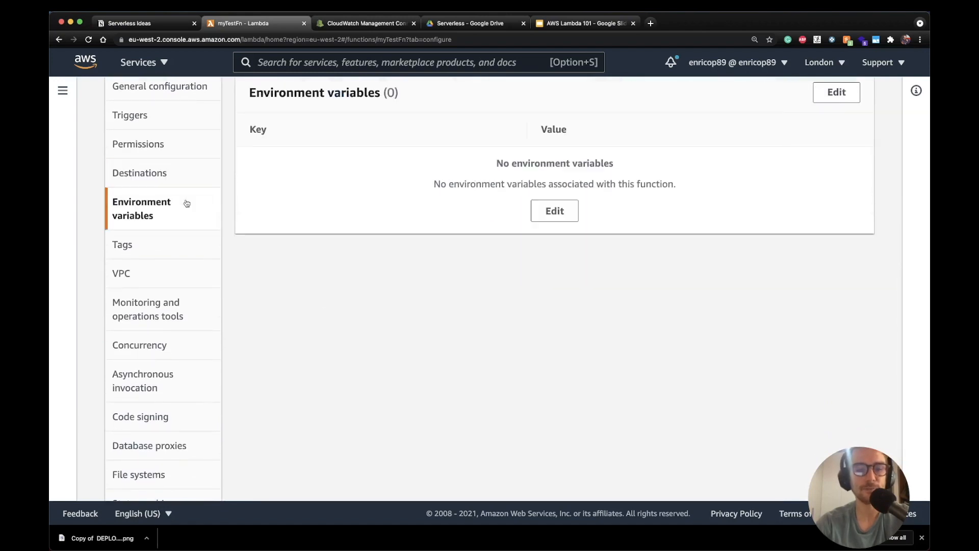
scroll(416, 228, up, 1)
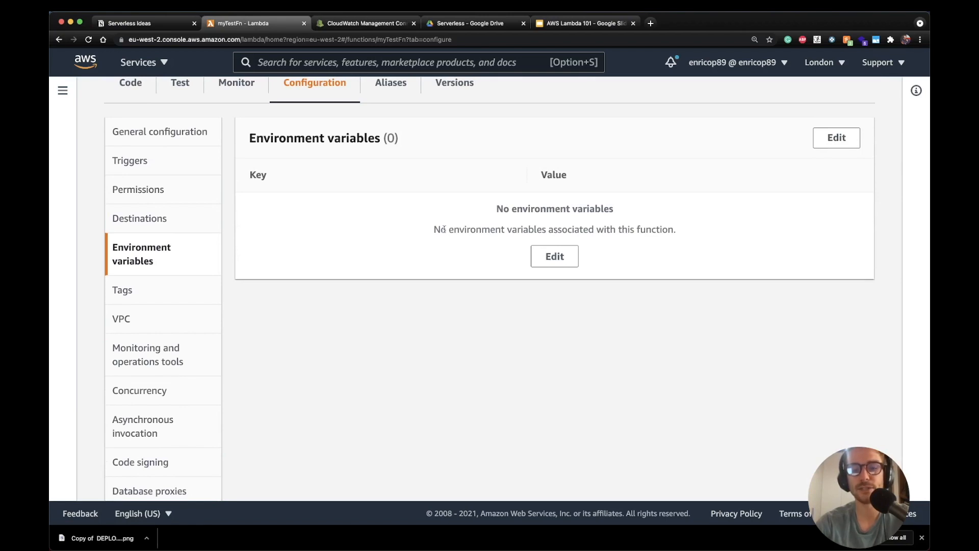
click(540, 255)
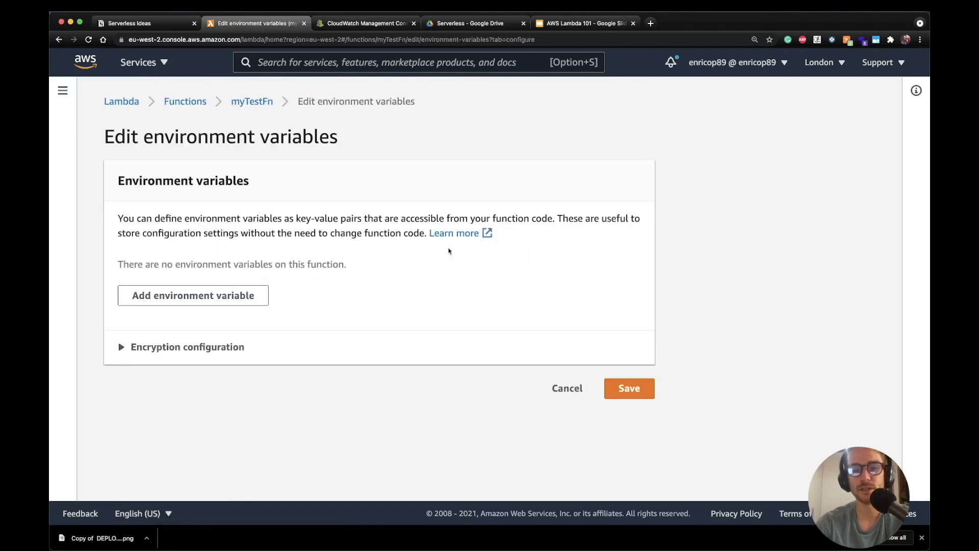
click(232, 295)
click(198, 281)
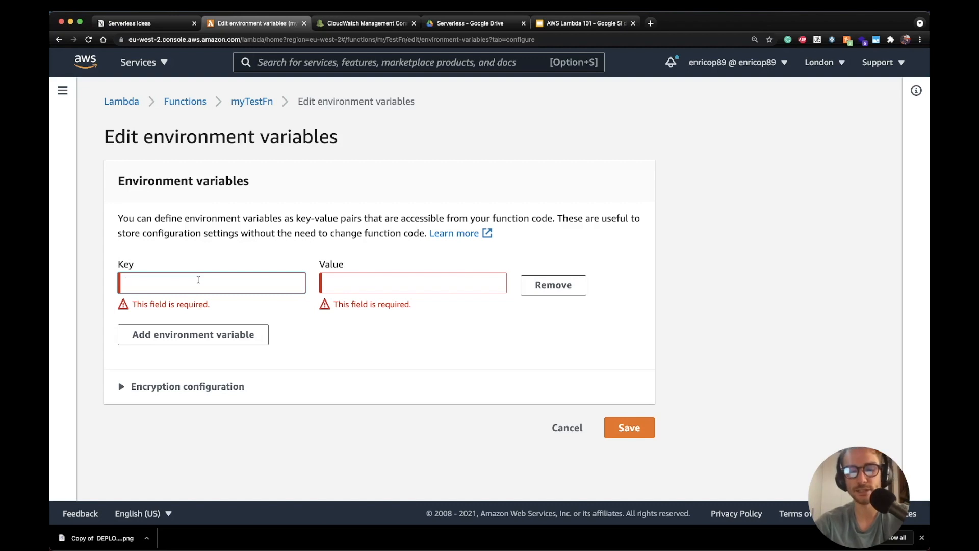
text(TEST_ENV)
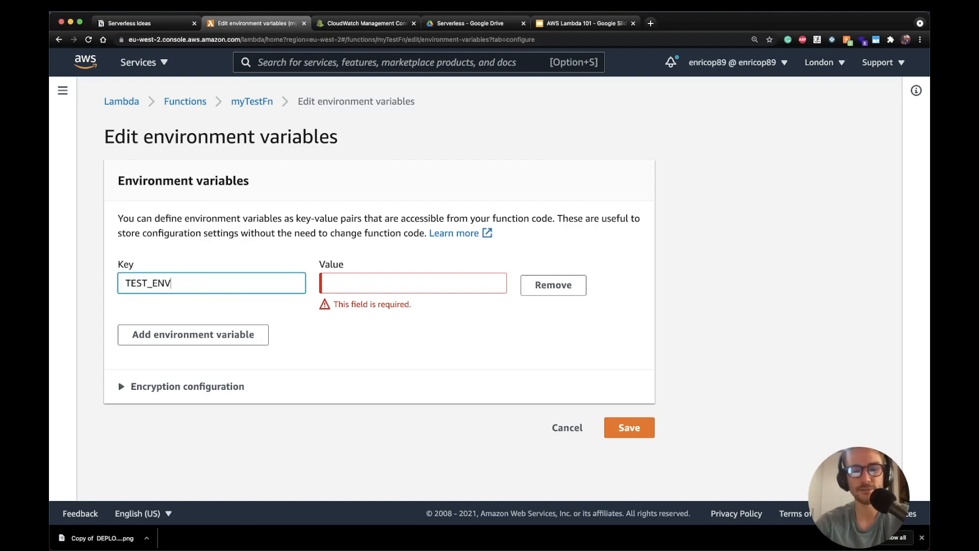
key(Tab)
text(enrico)
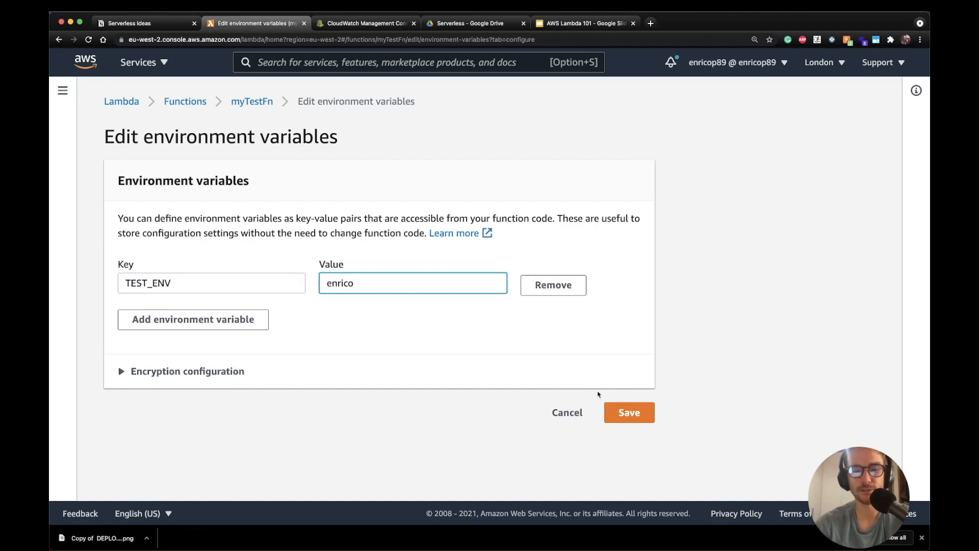
click(618, 408)
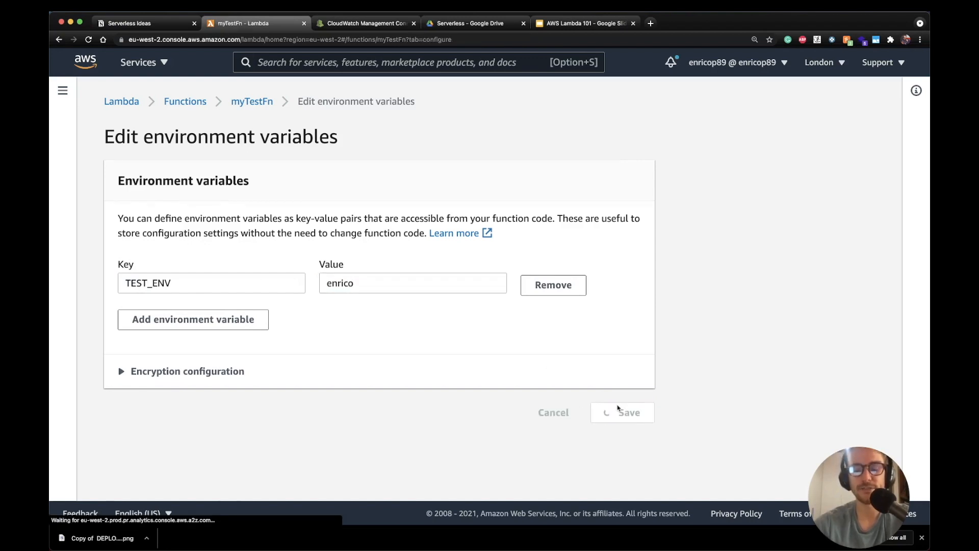
Duplicate the value3 console.log line directly below itself in the function's index.js code
click(131, 193)
scroll(402, 272, down, 3)
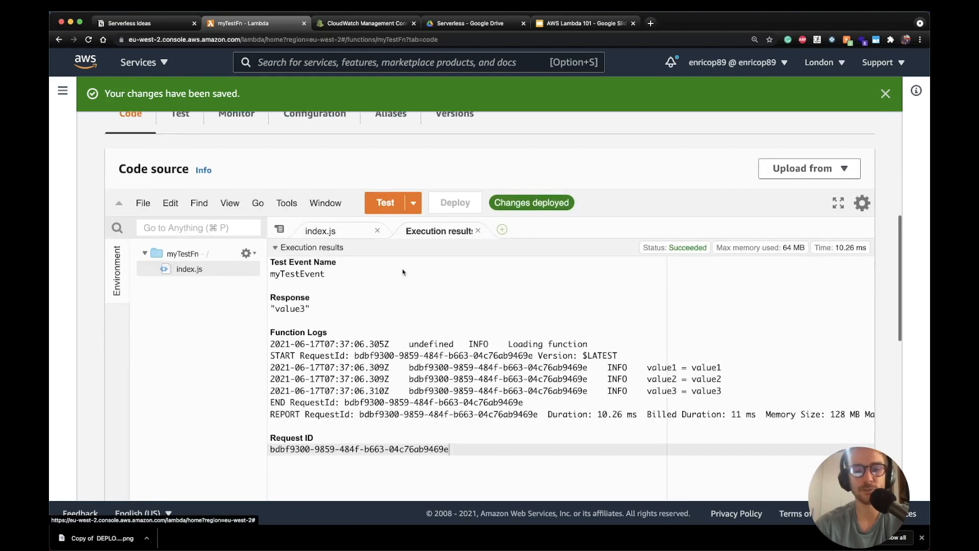
scroll(340, 253, up, 1)
click(330, 161)
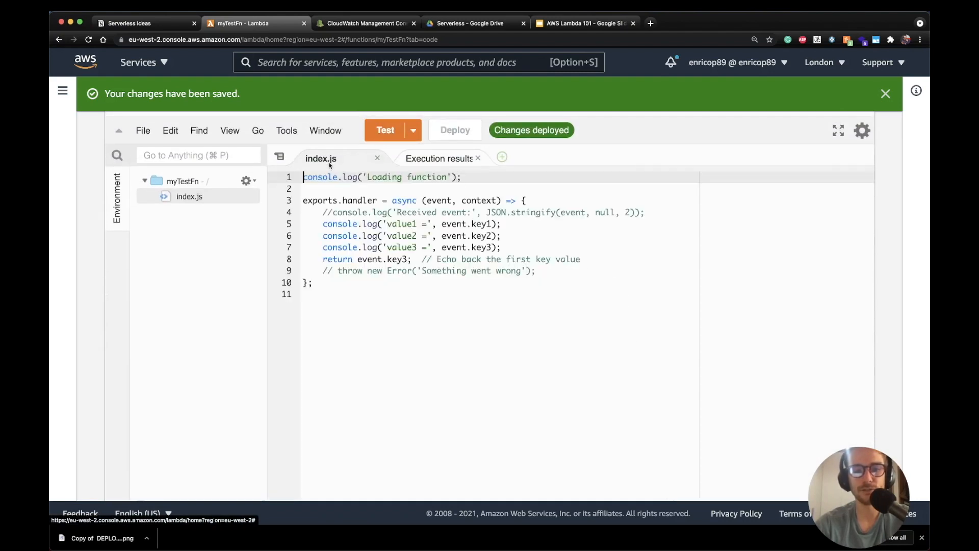
click(510, 248)
key(super+shift+Left)
key(super+c)
key(Right)
key(Return)
key(super+v)
Change the duplicated log line's label to 'Test Env' and its logged value to process.env.TEST_ENV
drag(428, 259, 388, 259)
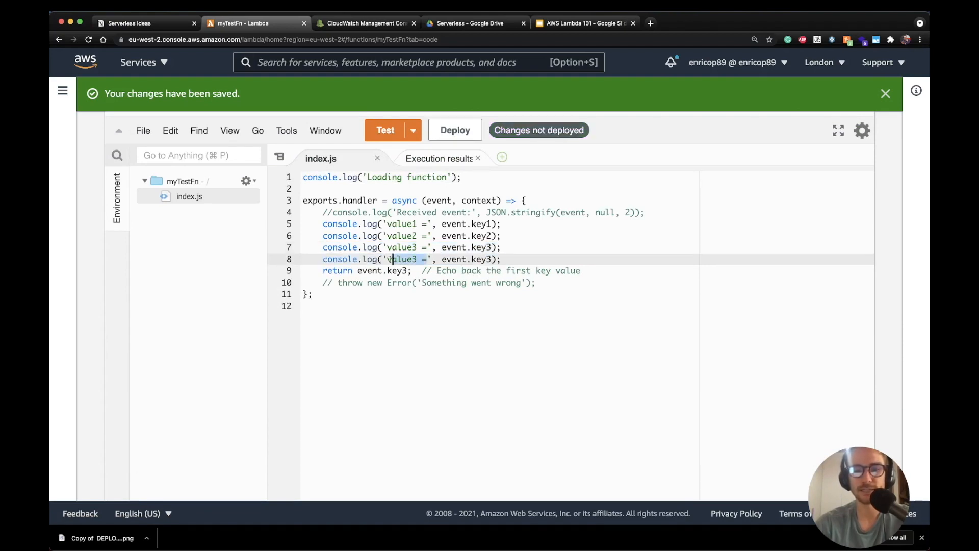
text(Tes)
text(t Env)
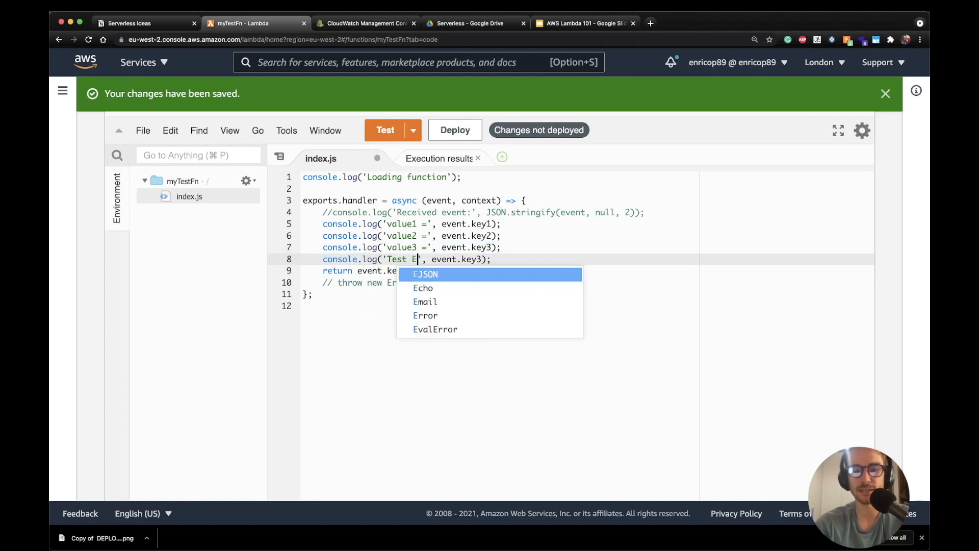
double_click(483, 260)
key(BackSpace)
key(BackSpace)
key(BackSpace)
key(BackSpace)
key(BackSpace)
key(BackSpace)
key(BackSpace)
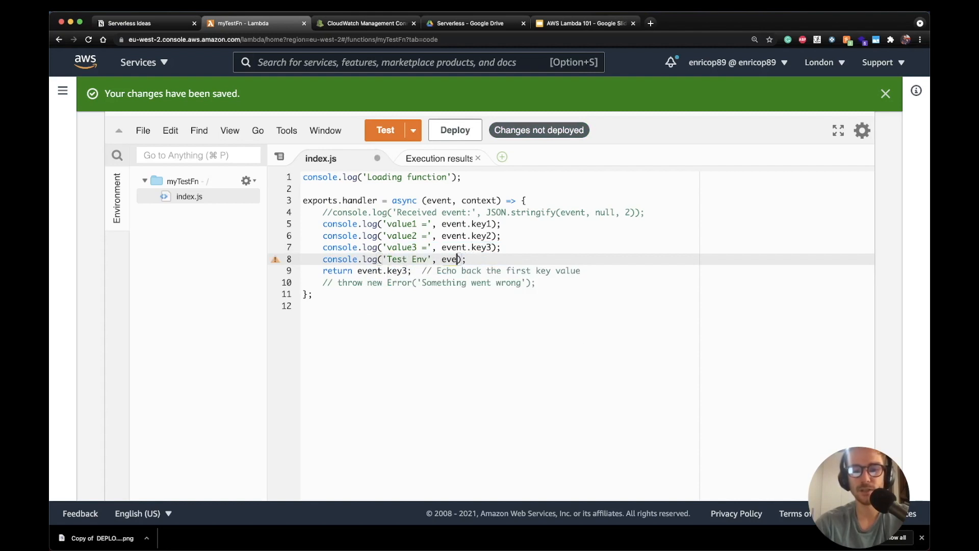
text(proce)
text(ss.env.TEST)
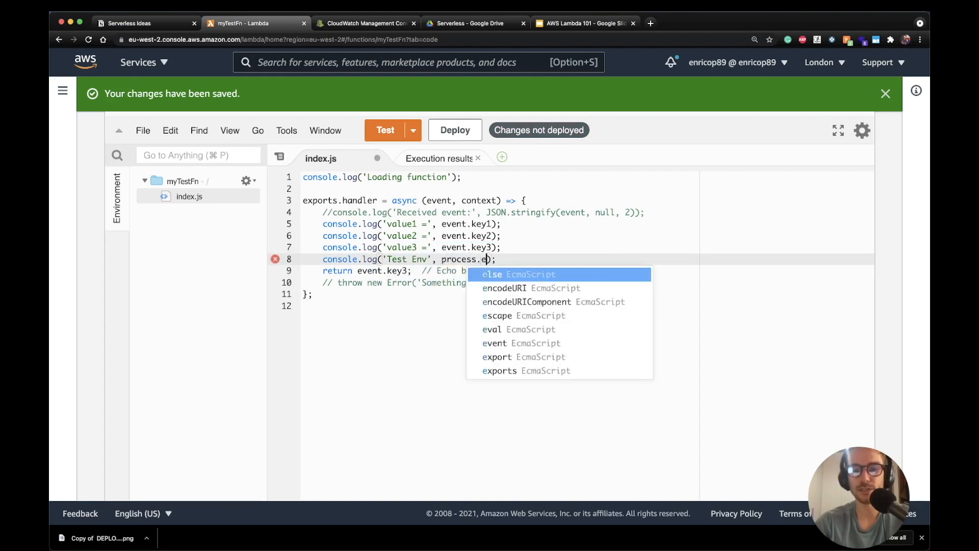
text(_)
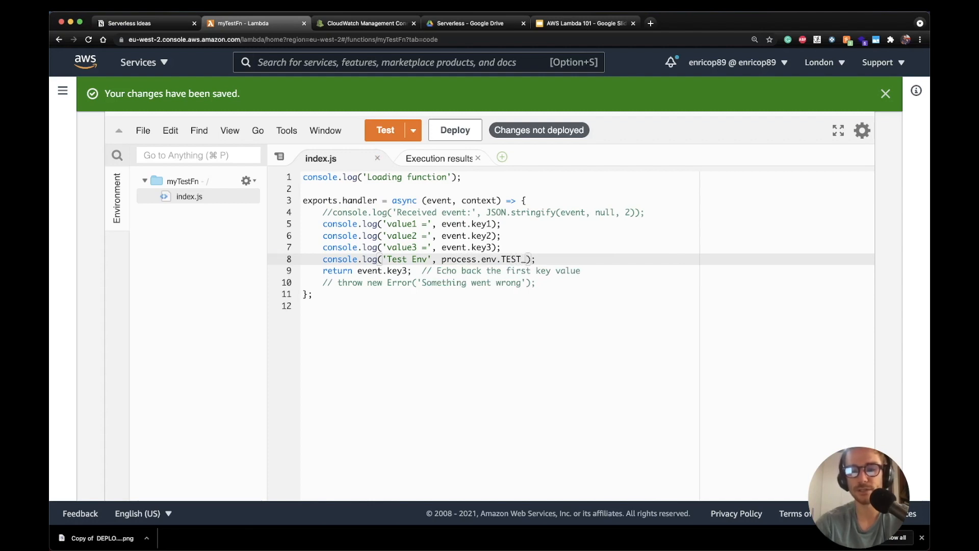
text(ENV)
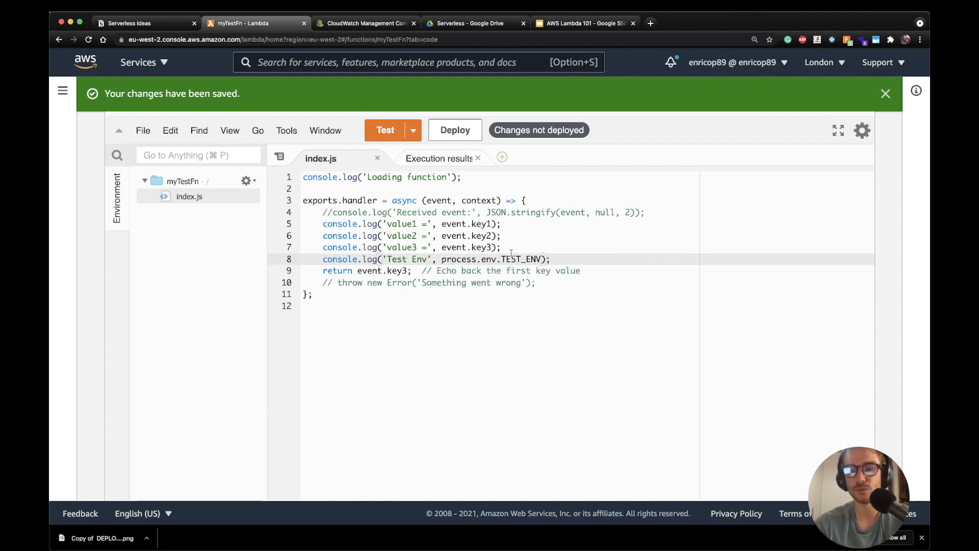
Make the handler's return statement return process.env.TEST_ENV
click(558, 255)
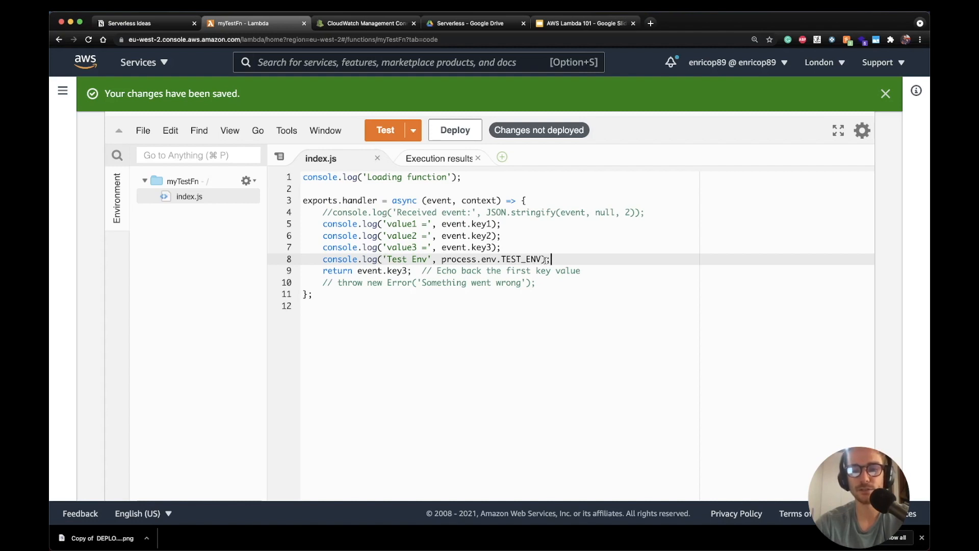
drag(542, 259, 357, 271)
key(super+c)
key(super+v)
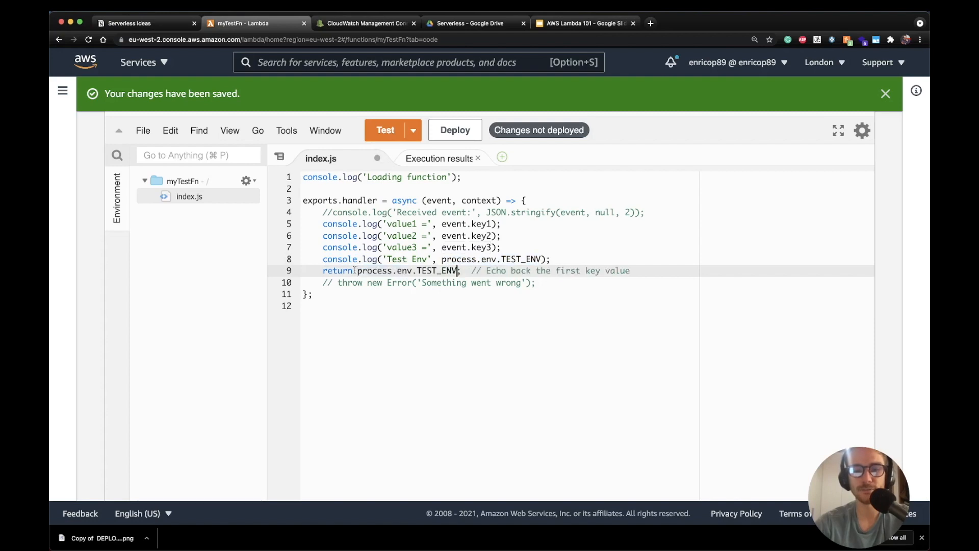
Deploy the code changes and run the function's test event
click(456, 131)
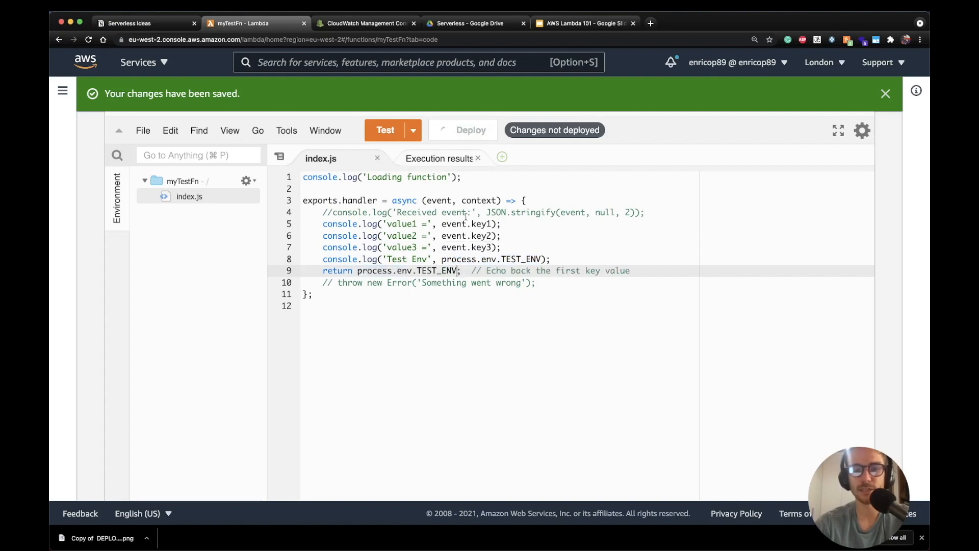
click(385, 130)
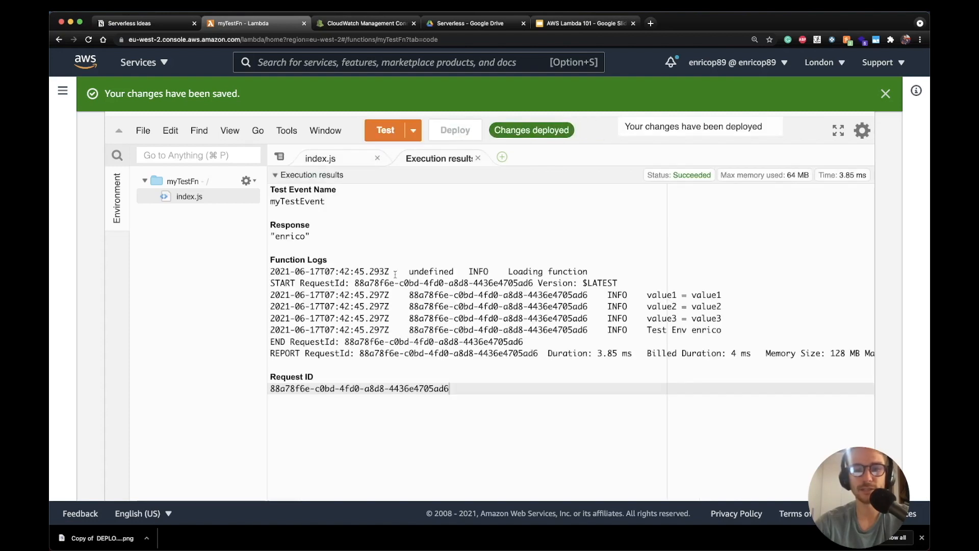
Check the returned response and the 'Test Env' log line in the test's execution results
drag(309, 236, 275, 237)
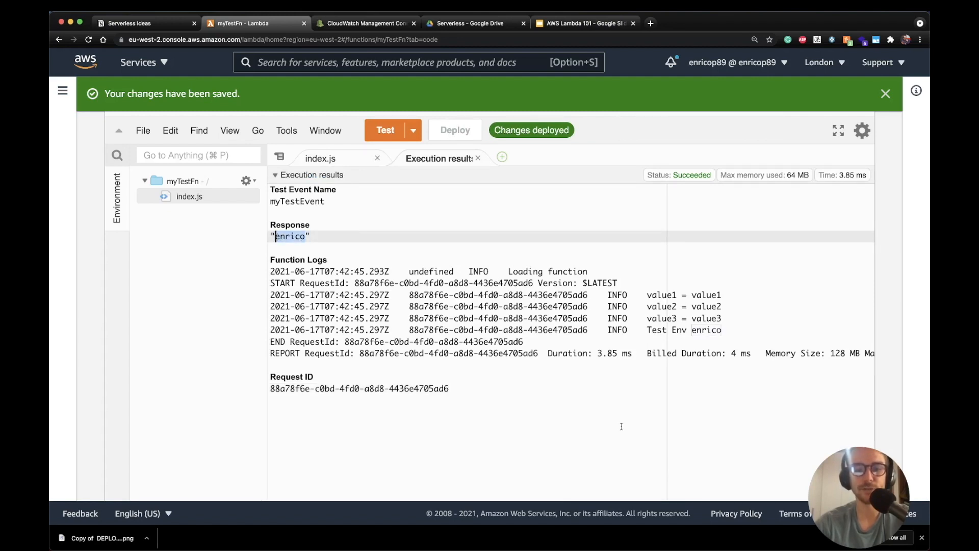
drag(646, 329, 722, 329)
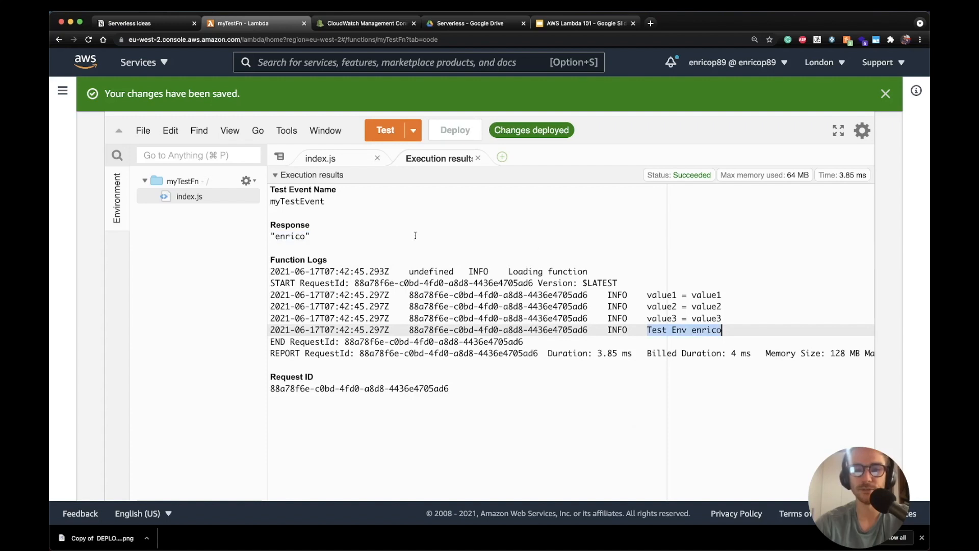
Review the function's tags and VPC settings in its configuration
scroll(329, 176, up, 3)
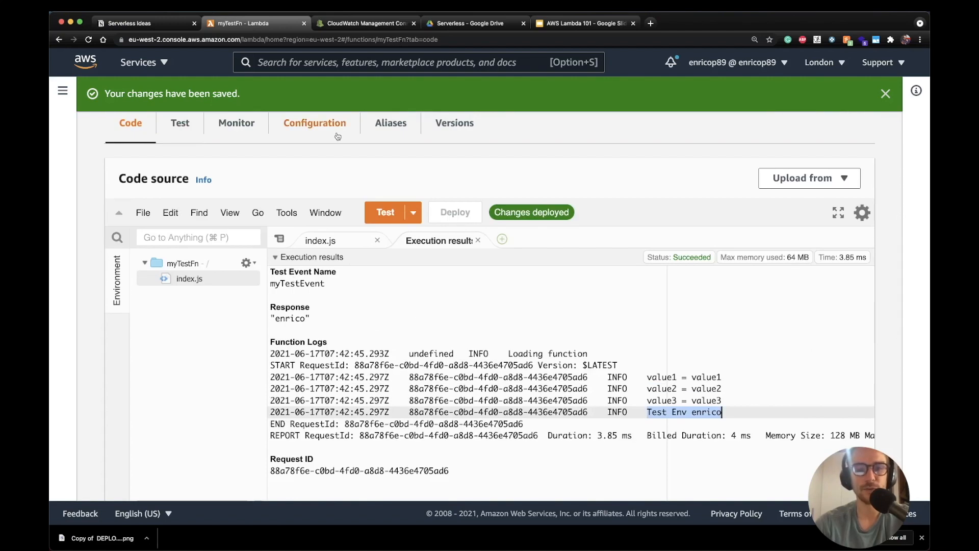
click(337, 134)
scroll(443, 367, down, 7)
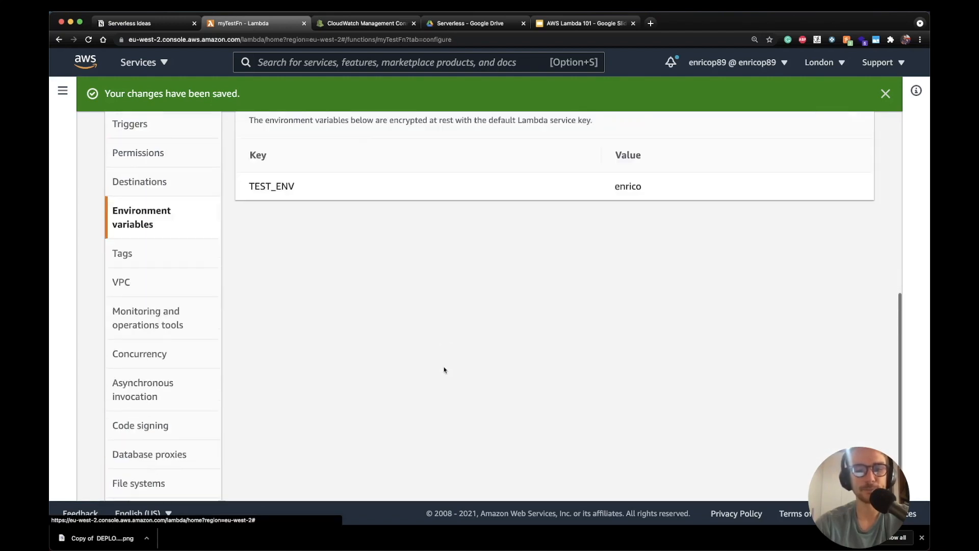
click(176, 286)
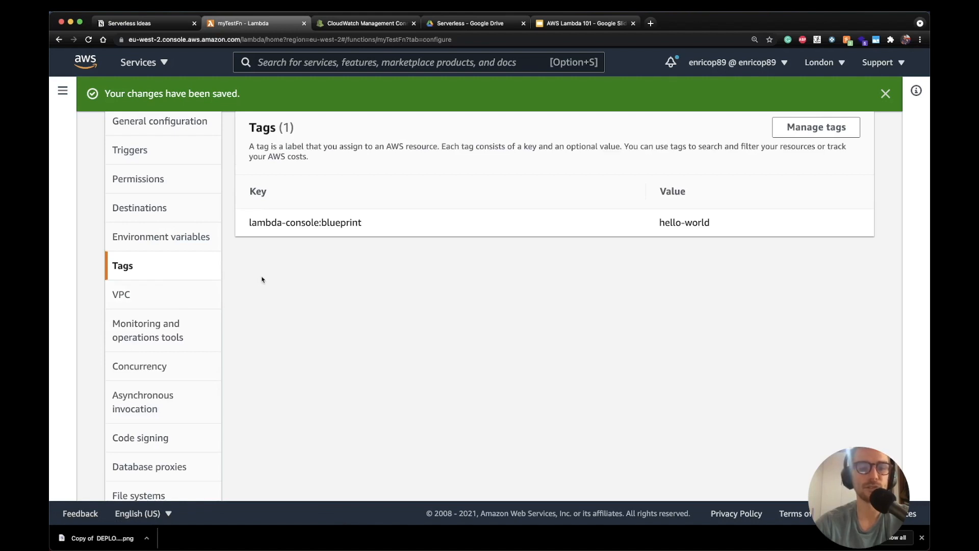
click(147, 300)
scroll(250, 278, up, 2)
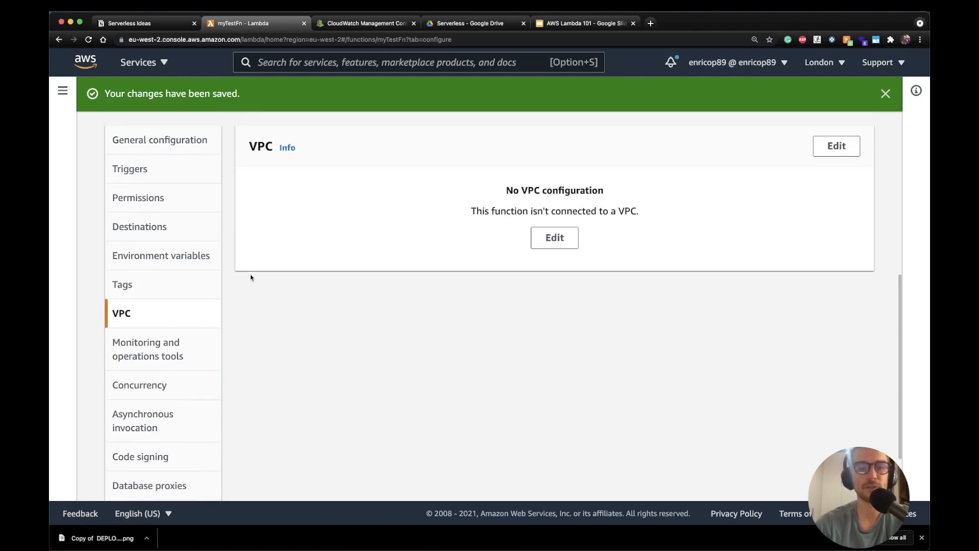
scroll(250, 277, down, 1)
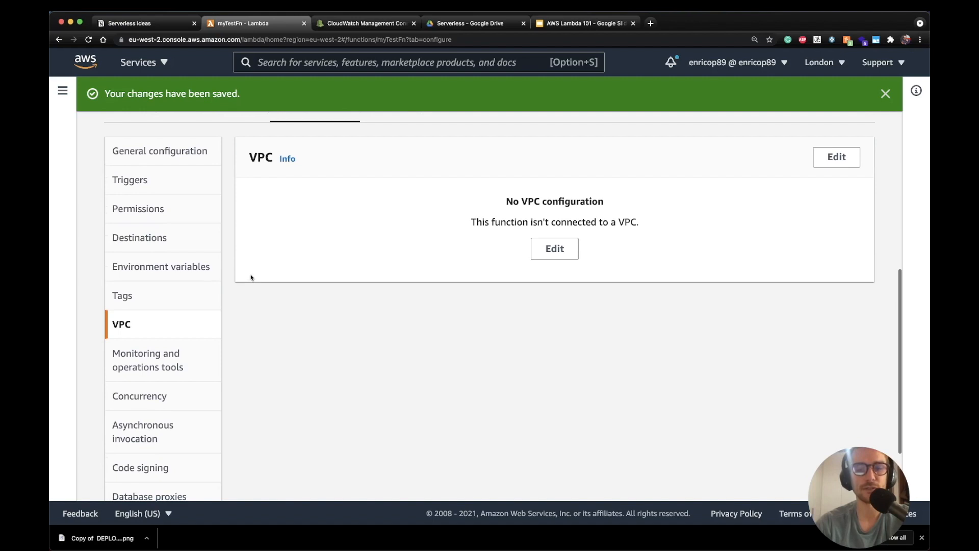
scroll(250, 278, down, 3)
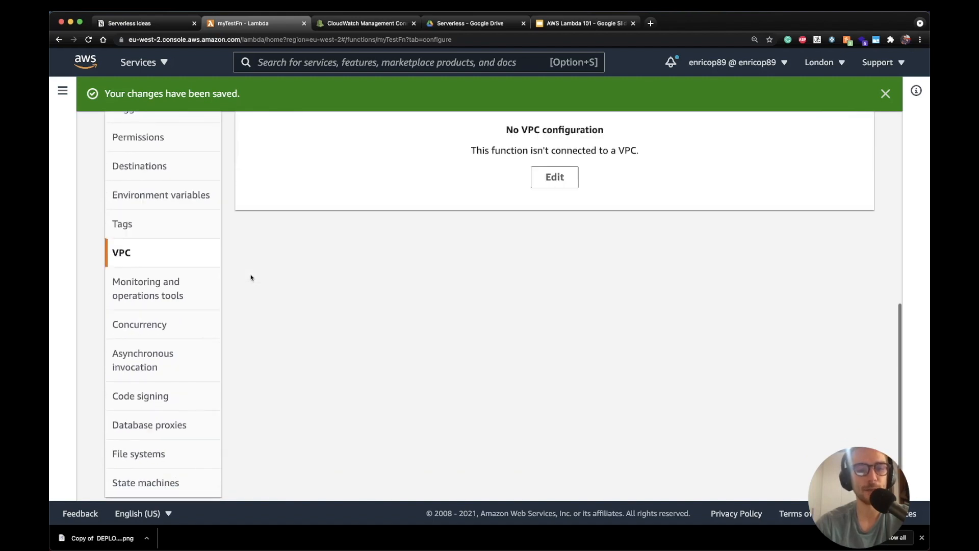
Review the function's monitoring and operations tools settings
scroll(250, 277, down, 5)
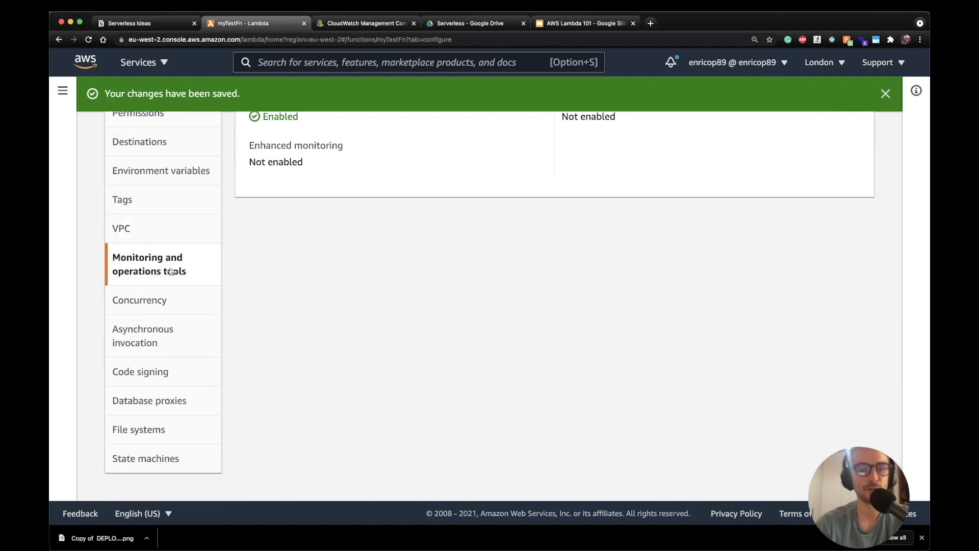
scroll(331, 255, up, 3)
scroll(330, 256, up, 1)
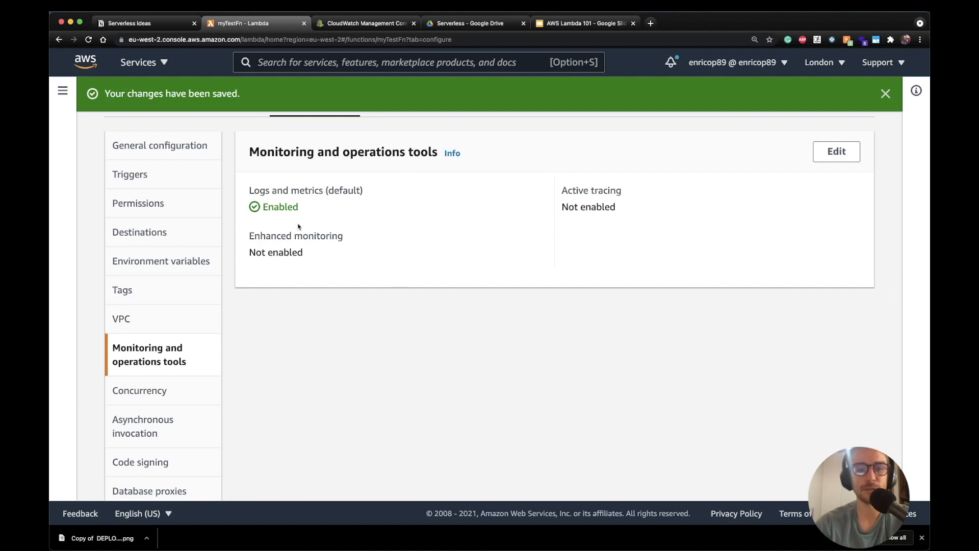
Review the function's concurrency settings, including the provisioned concurrency configurations
scroll(298, 227, down, 2)
scroll(225, 269, down, 2)
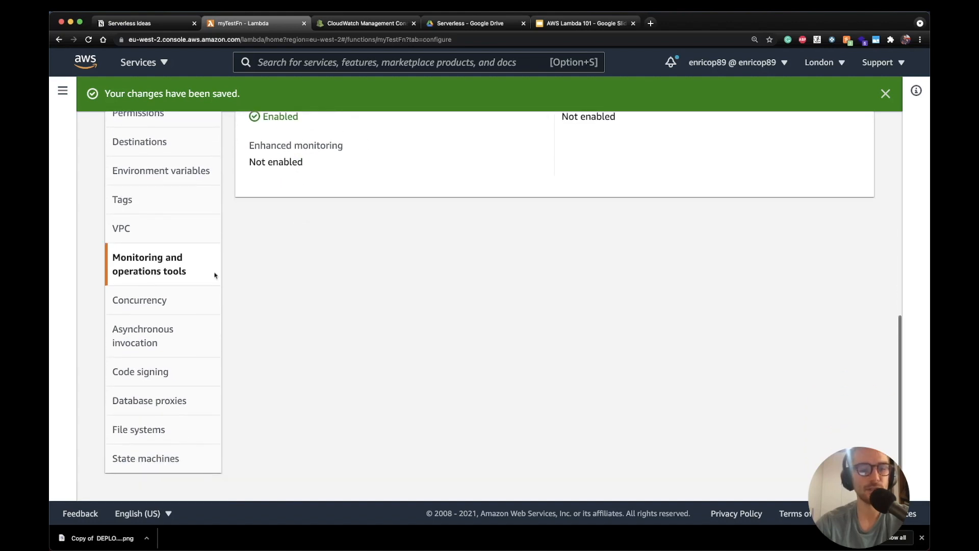
click(160, 302)
scroll(389, 305, up, 2)
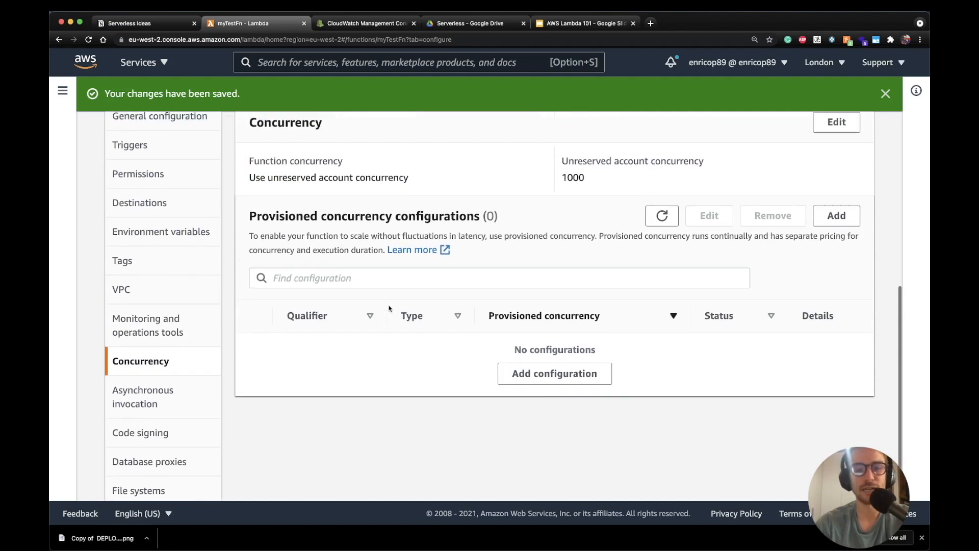
scroll(388, 305, up, 1)
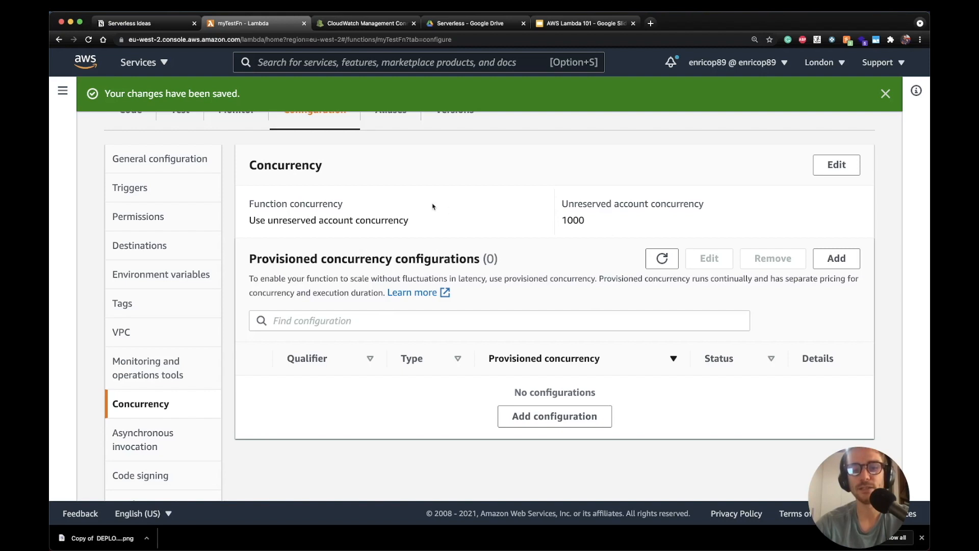
scroll(434, 206, down, 1)
scroll(510, 214, down, 2)
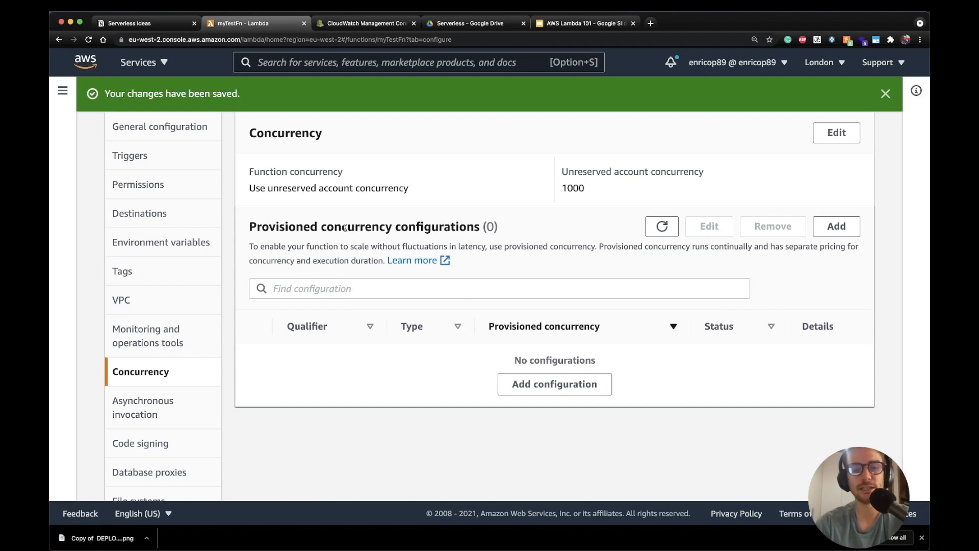
Examine the asynchronous invocation settings: maximum event age, retry attempts and dead-letter queue service
scroll(345, 227, down, 3)
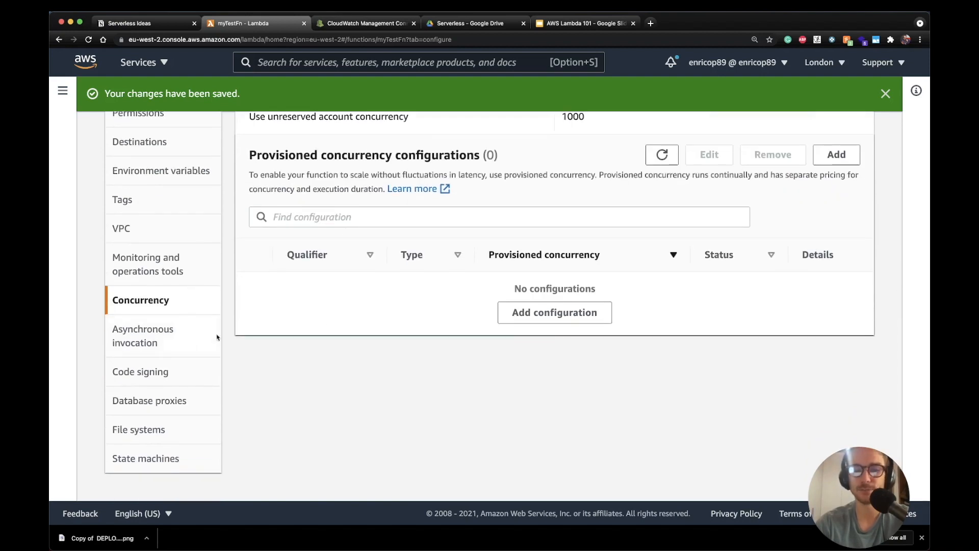
click(185, 344)
scroll(346, 322, up, 2)
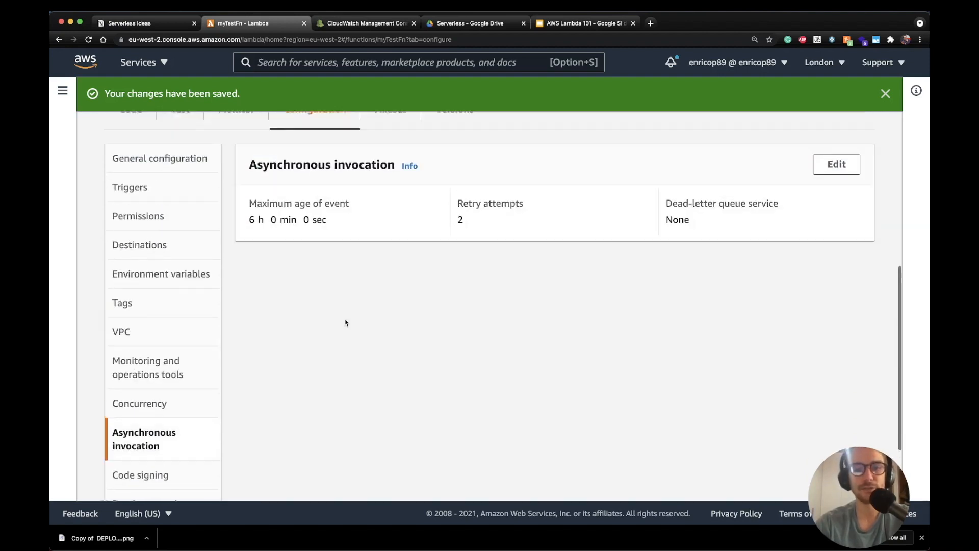
scroll(345, 322, up, 2)
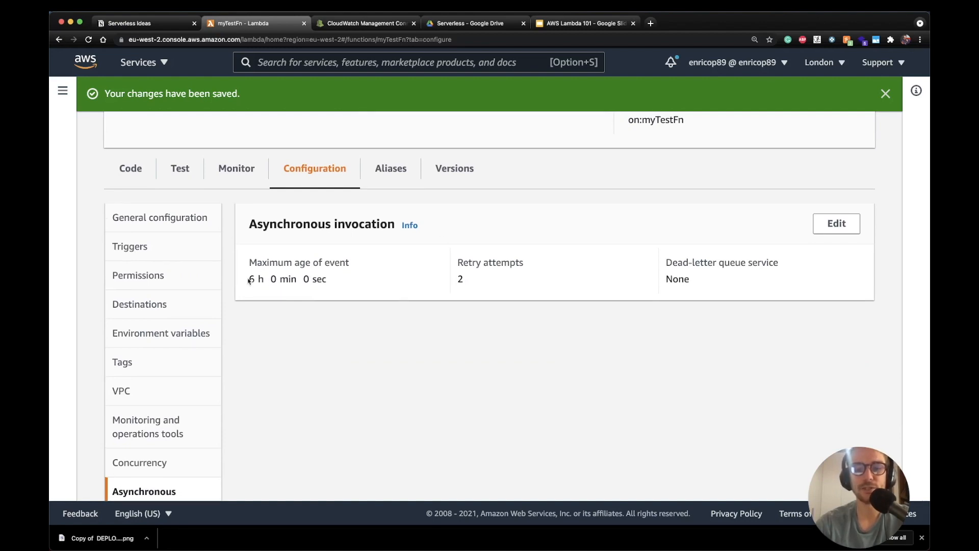
drag(249, 280, 266, 282)
click(350, 282)
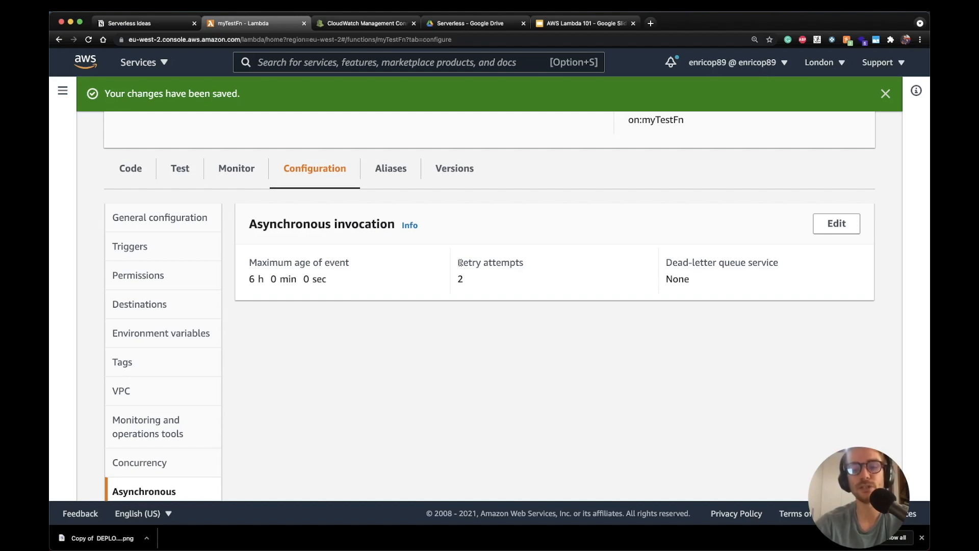
scroll(460, 262, down, 1)
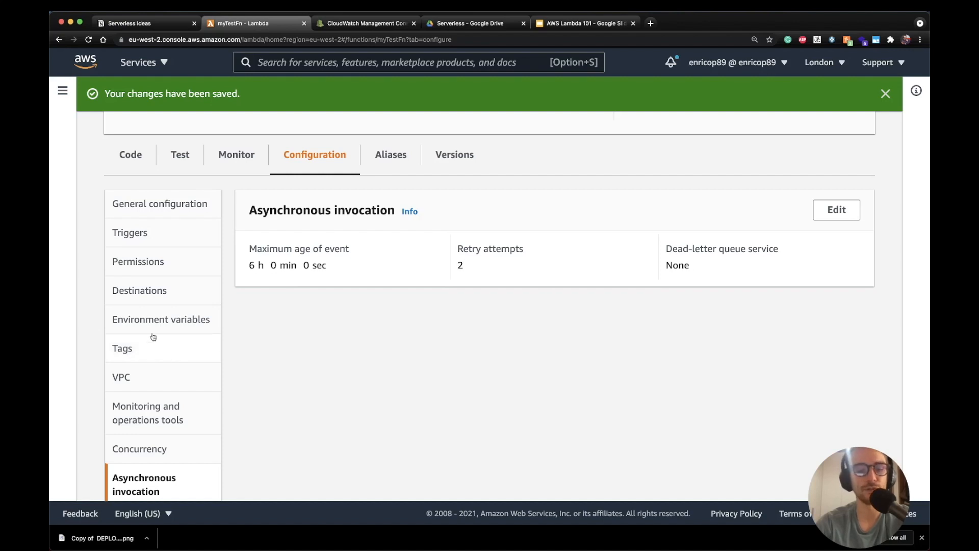
scroll(153, 336, down, 5)
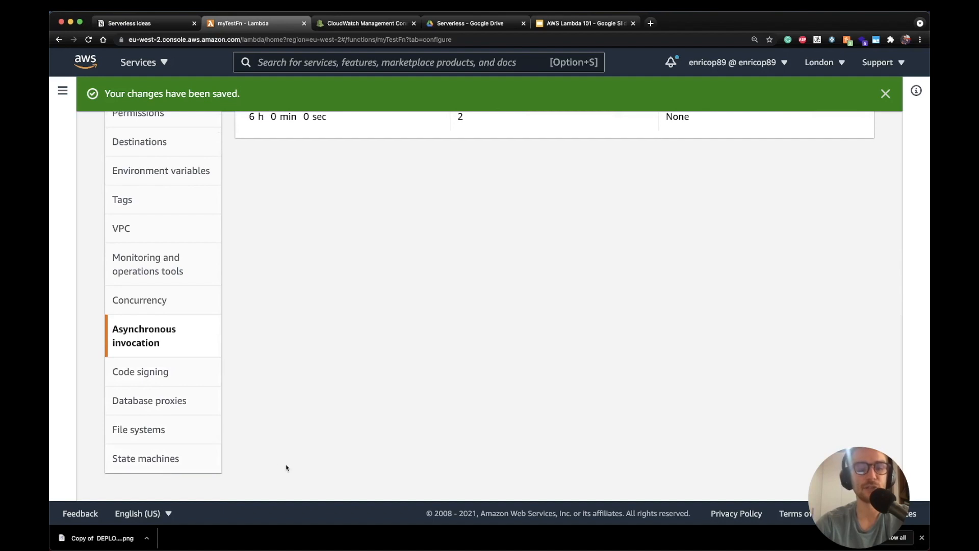
Return to the function's code source and dismiss the version deletion notice
scroll(286, 468, up, 10)
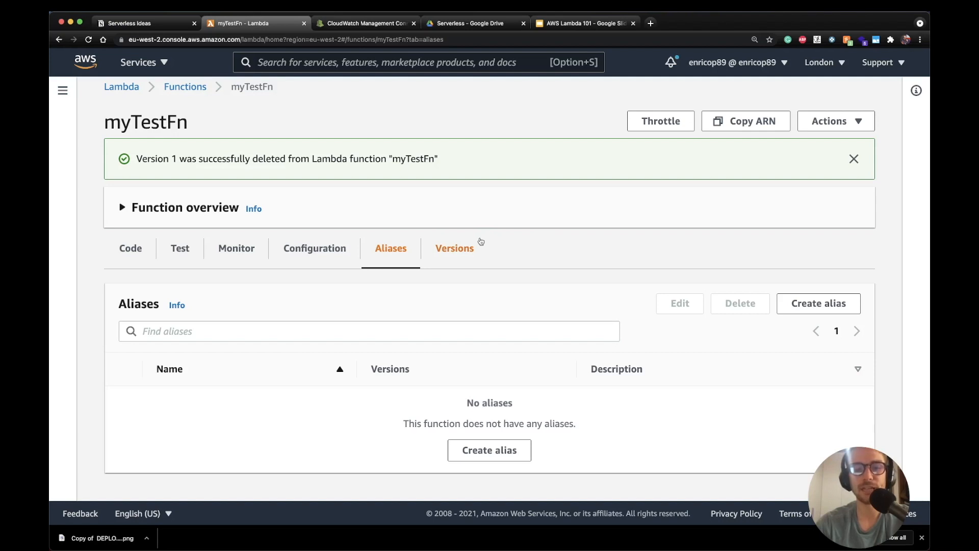
click(128, 254)
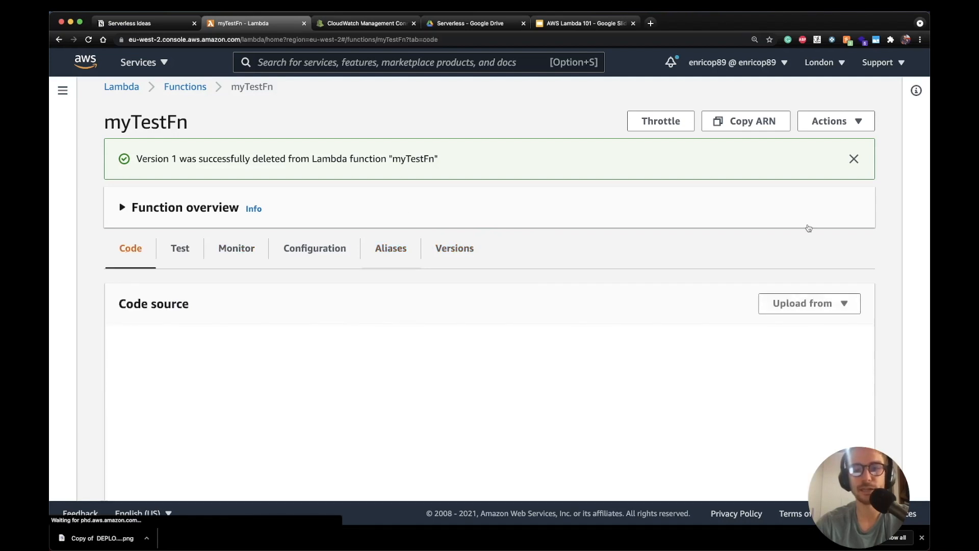
click(852, 159)
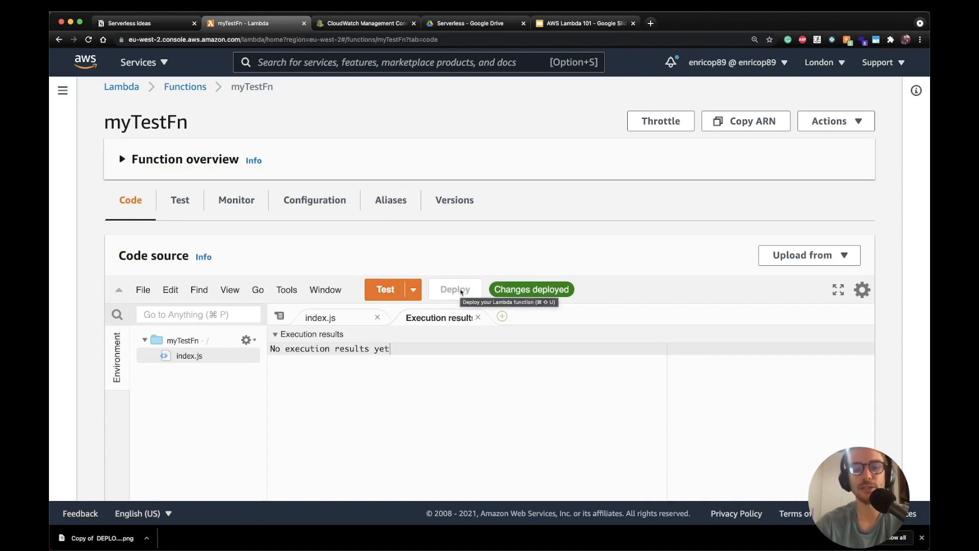
Publish a new version of myTestFn from $LATEST with the description 'TEst Version'
click(458, 200)
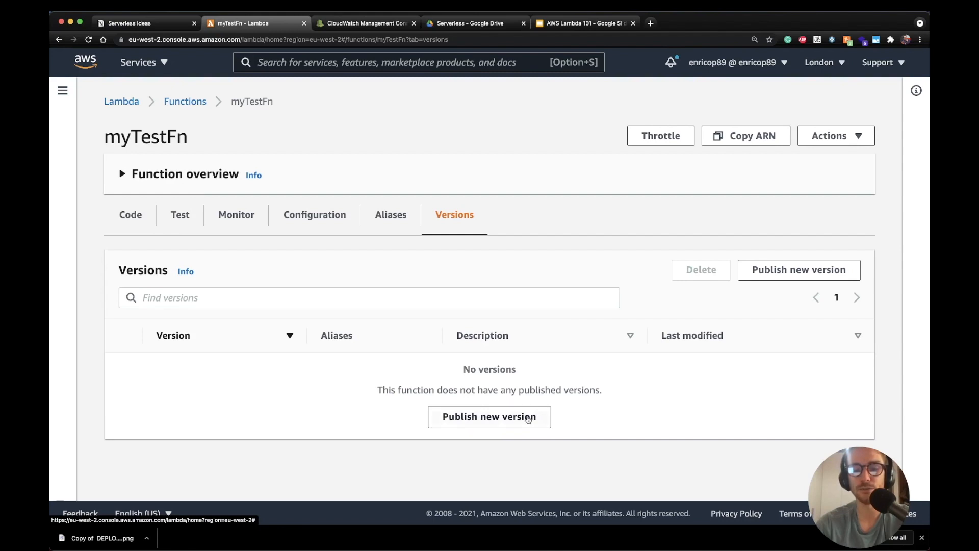
click(528, 419)
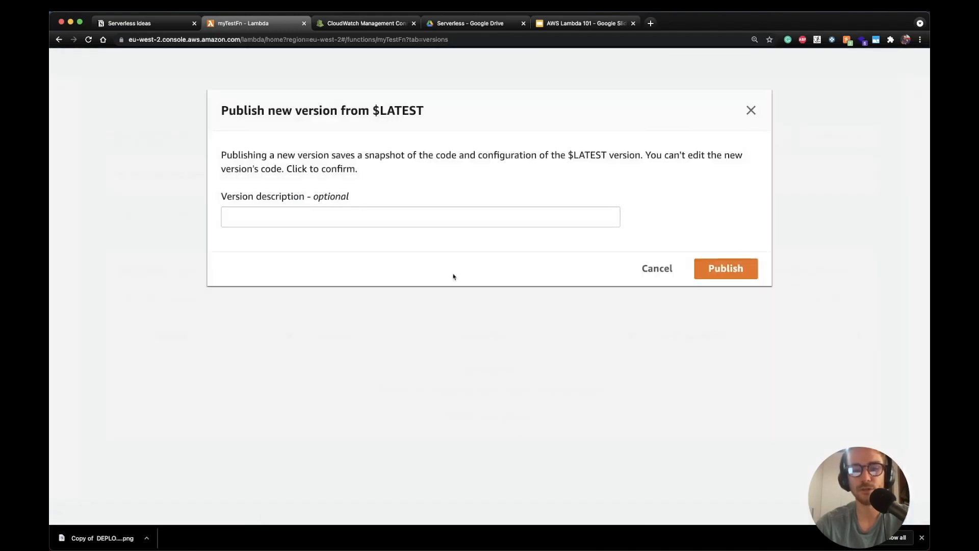
click(534, 220)
text(TE)
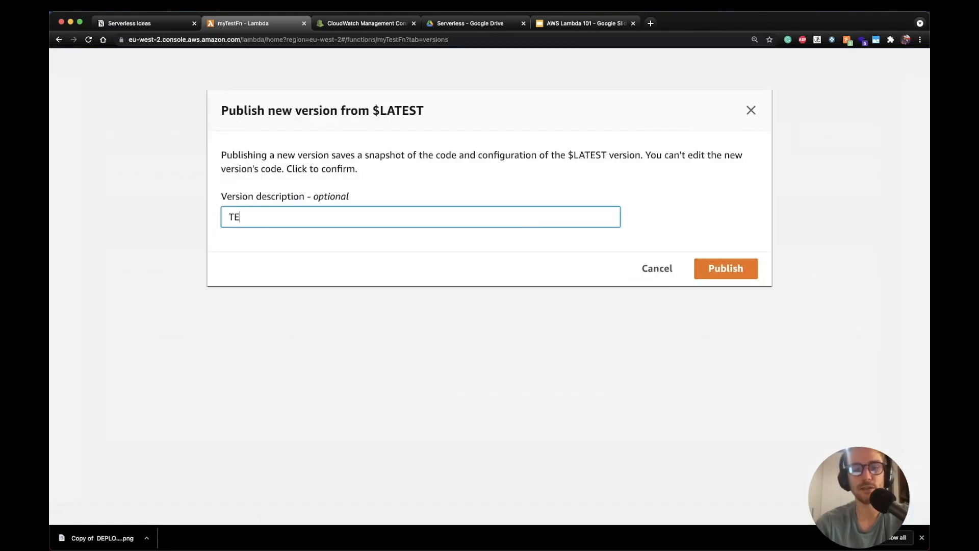
text(st Version)
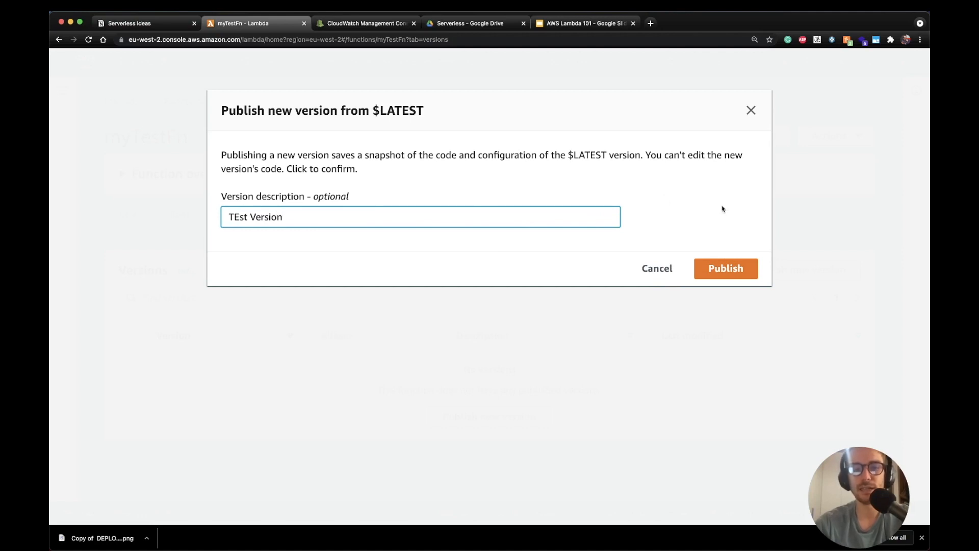
click(706, 274)
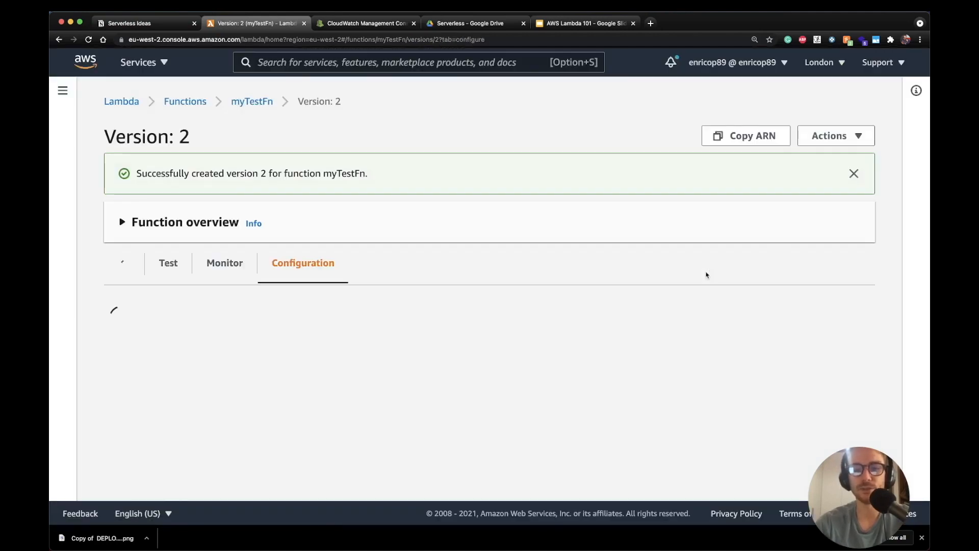
Review the newly published version's page and the index.js code in its source preview
scroll(558, 251, down, 1)
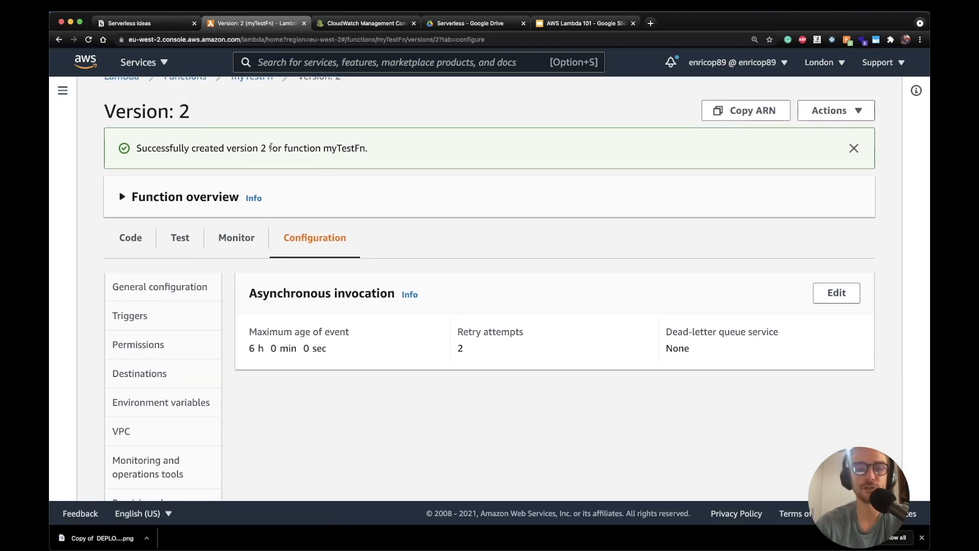
scroll(396, 194, up, 1)
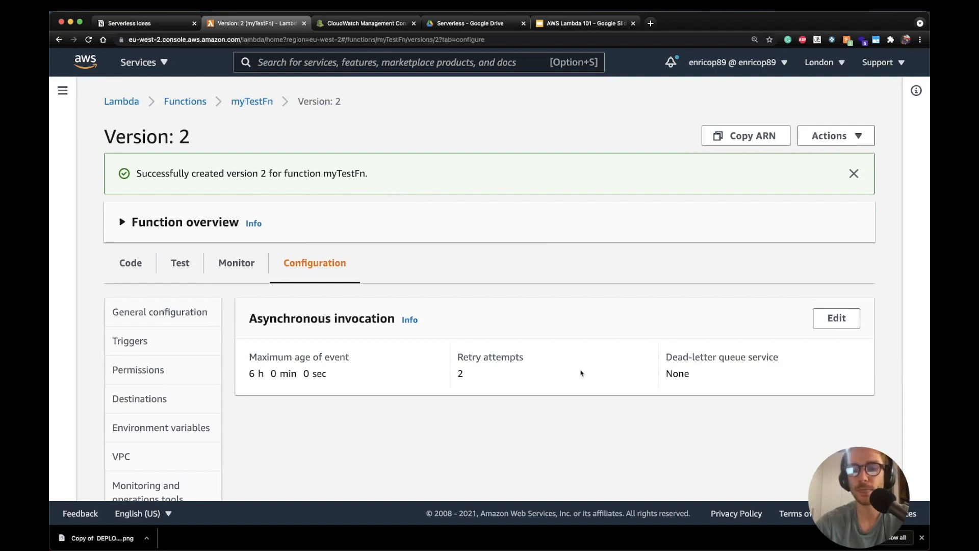
scroll(612, 329, up, 1)
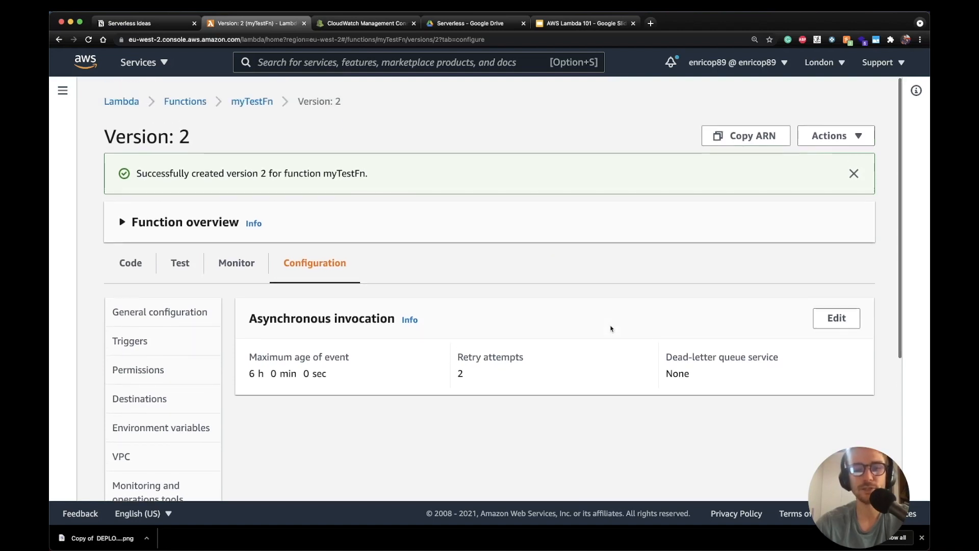
click(140, 264)
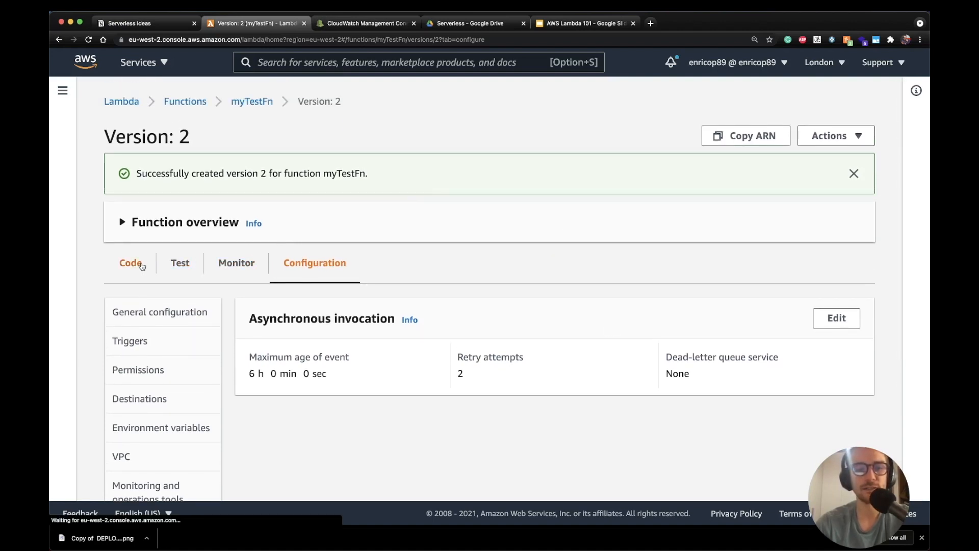
scroll(507, 297, down, 5)
scroll(507, 298, down, 1)
double_click(182, 245)
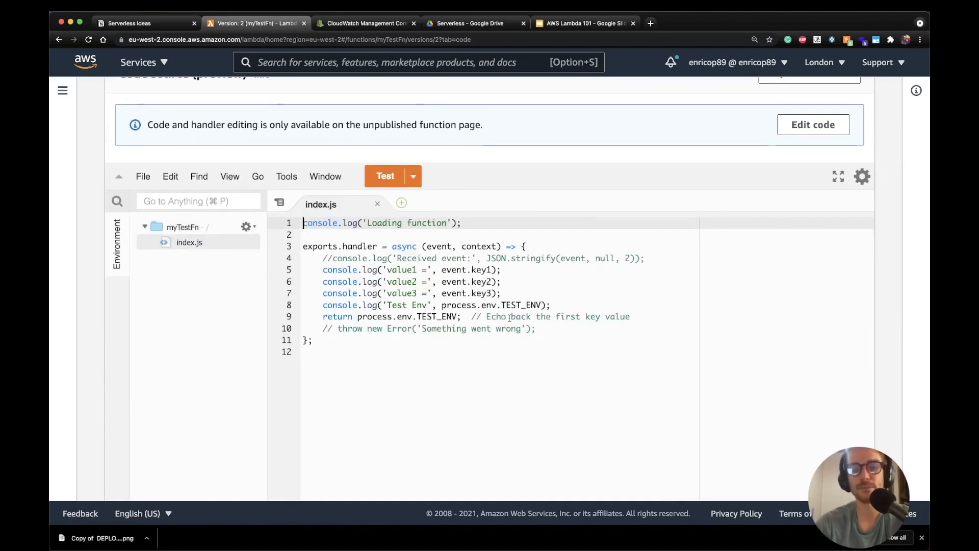
scroll(551, 314, down, 1)
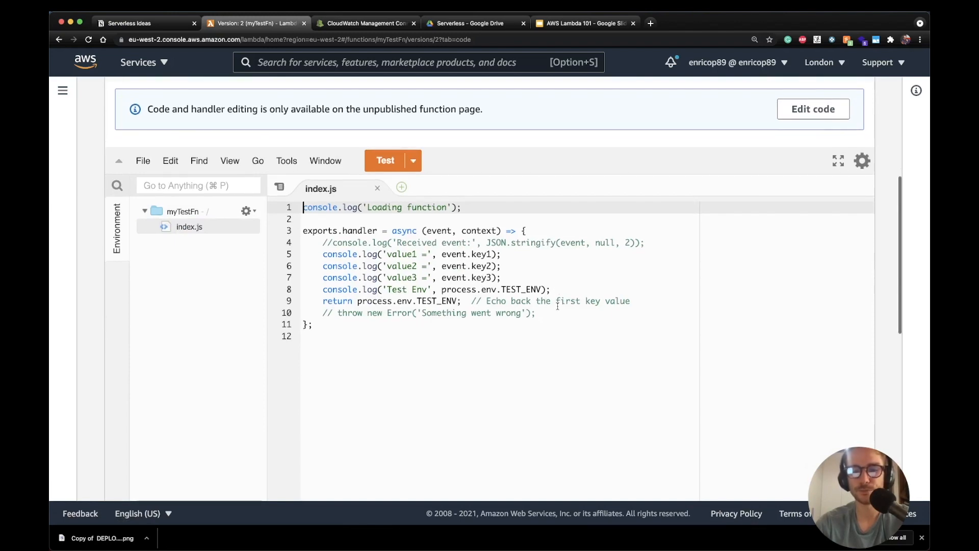
scroll(514, 351, up, 5)
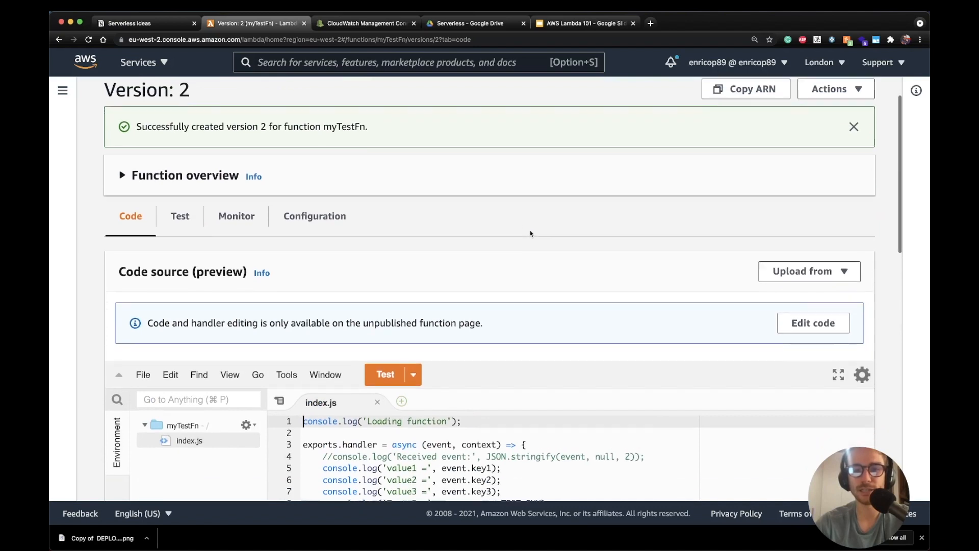
Examine the event-logging and TEST_ENV lines of index.js in version 2's read-only code preview
scroll(531, 233, down, 4)
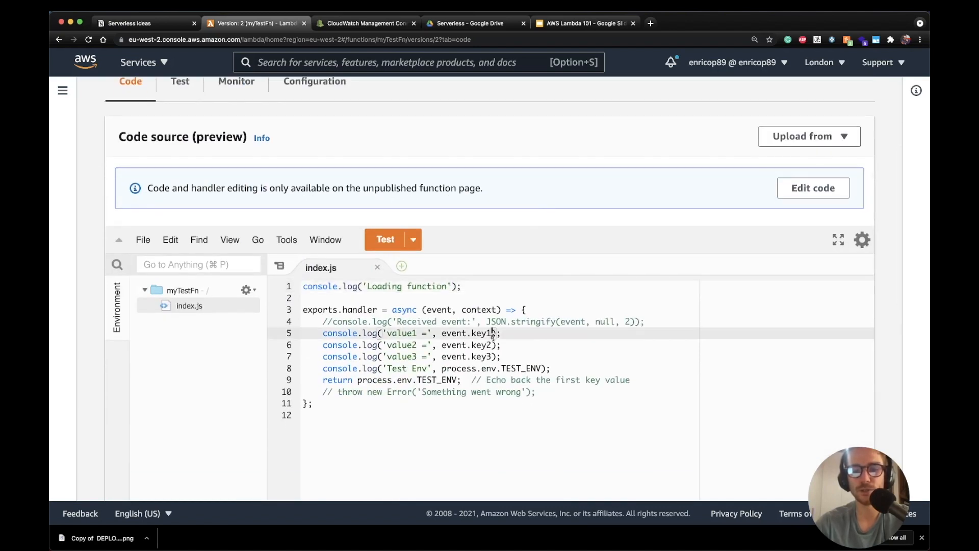
drag(502, 334, 458, 334)
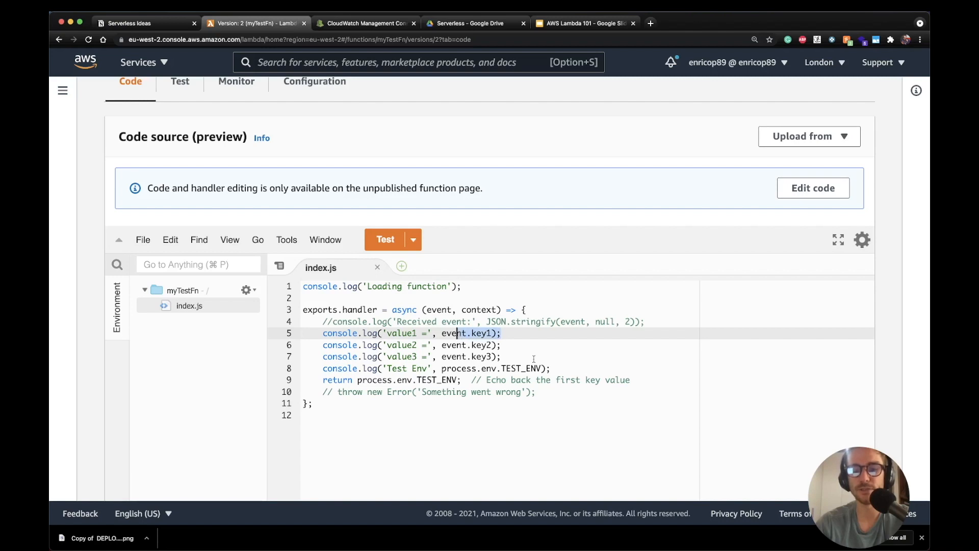
scroll(556, 347, down, 1)
click(585, 340)
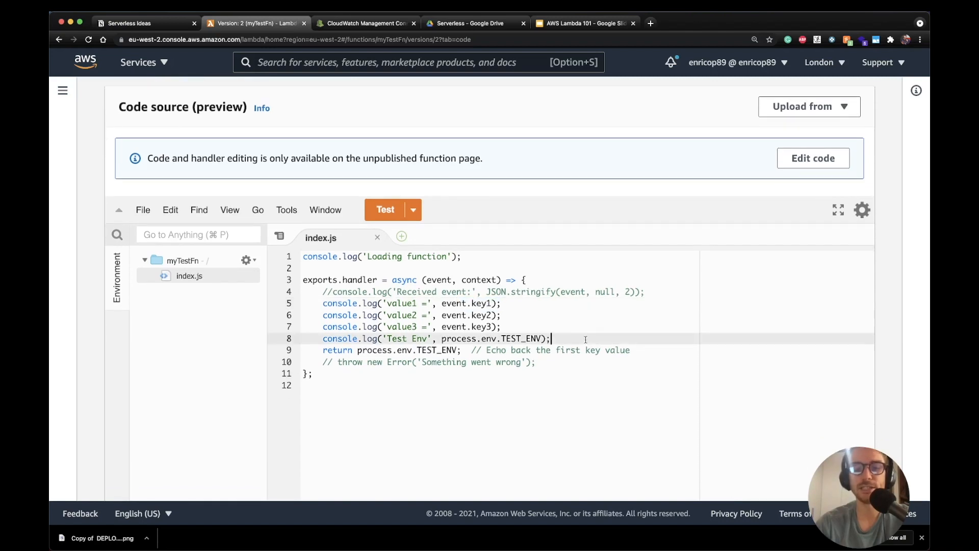
scroll(586, 340, down, 1)
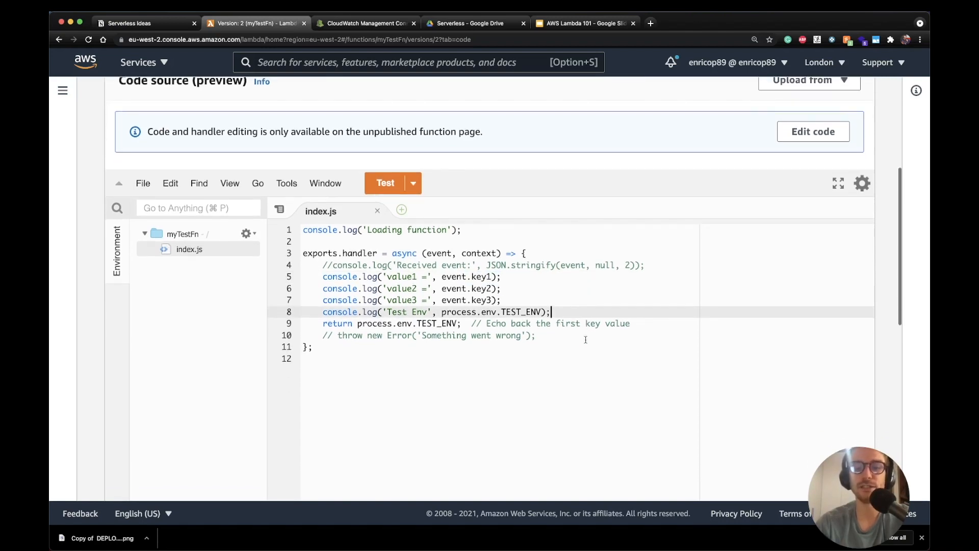
scroll(390, 384, up, 3)
scroll(391, 384, up, 2)
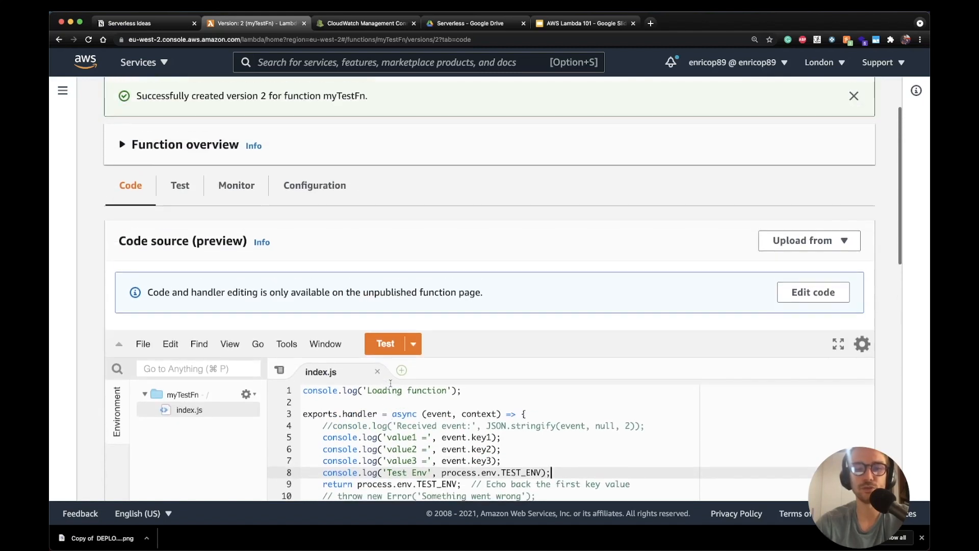
scroll(626, 218, up, 2)
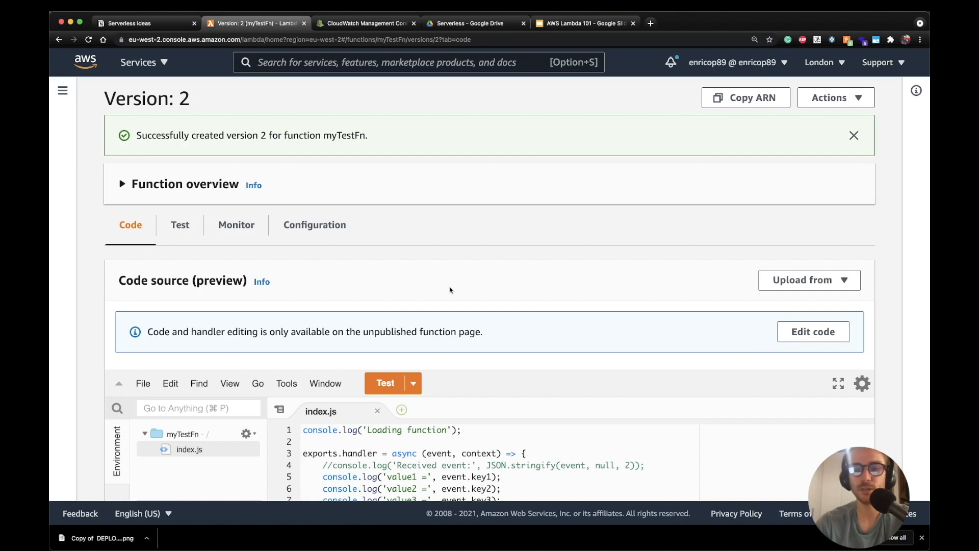
scroll(450, 290, up, 1)
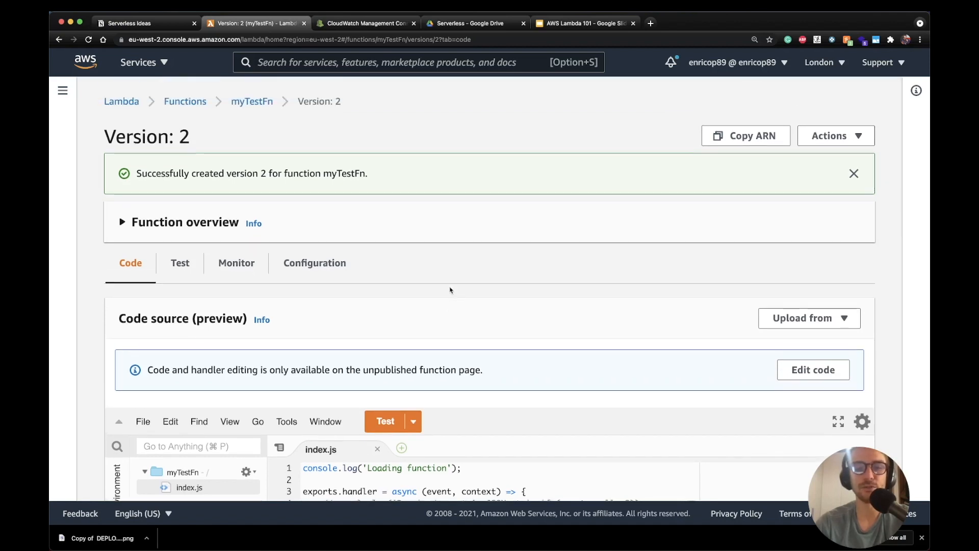
Start creating a new alias for the myTestFn function and name it TestNewFunctionality
click(250, 103)
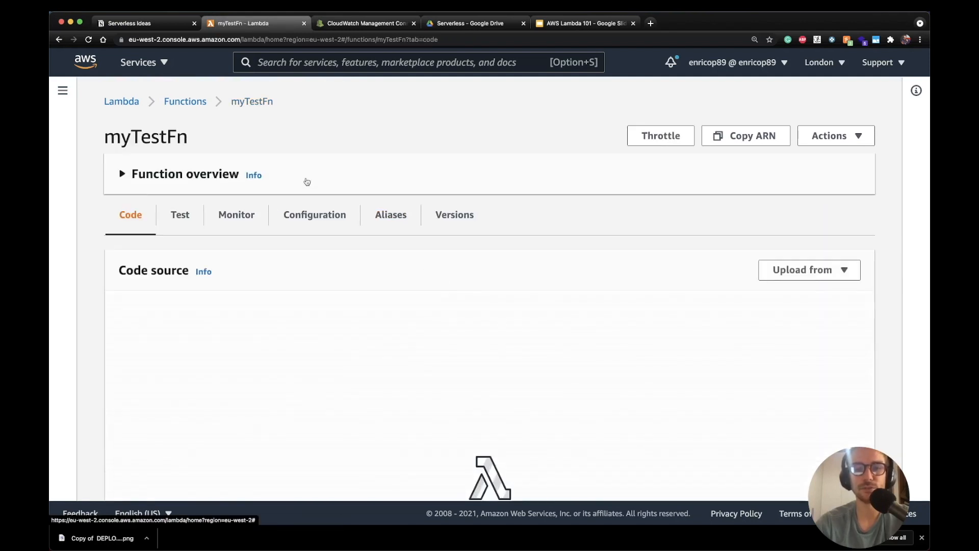
click(390, 218)
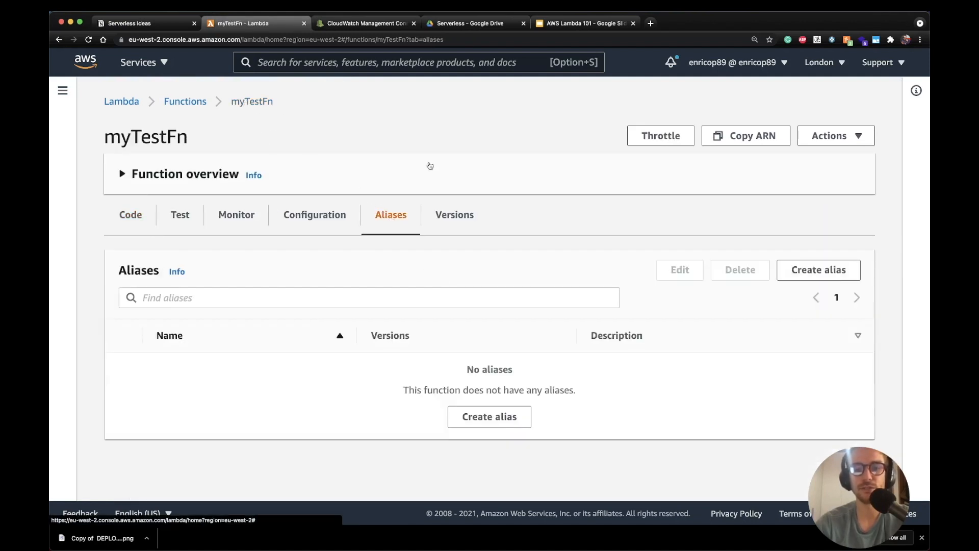
click(490, 416)
click(189, 268)
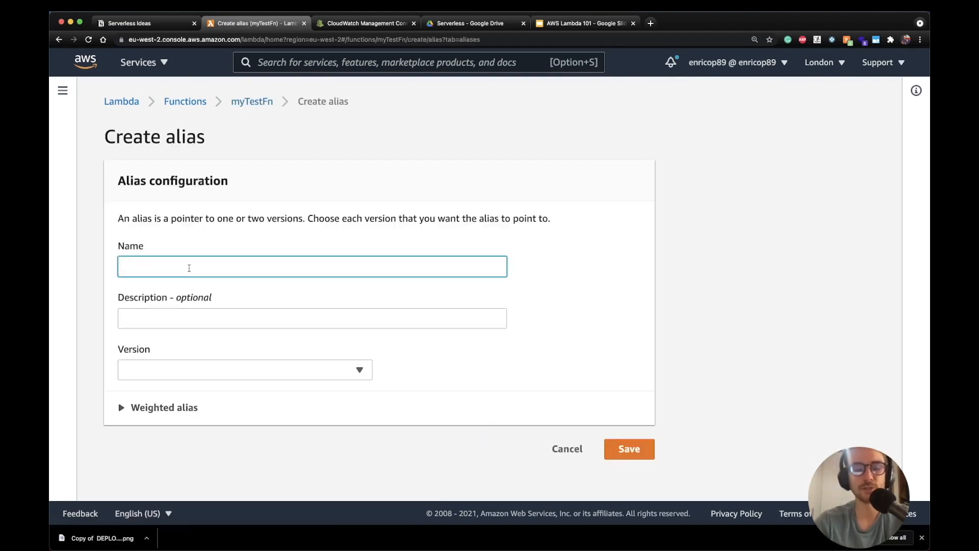
text(Test new)
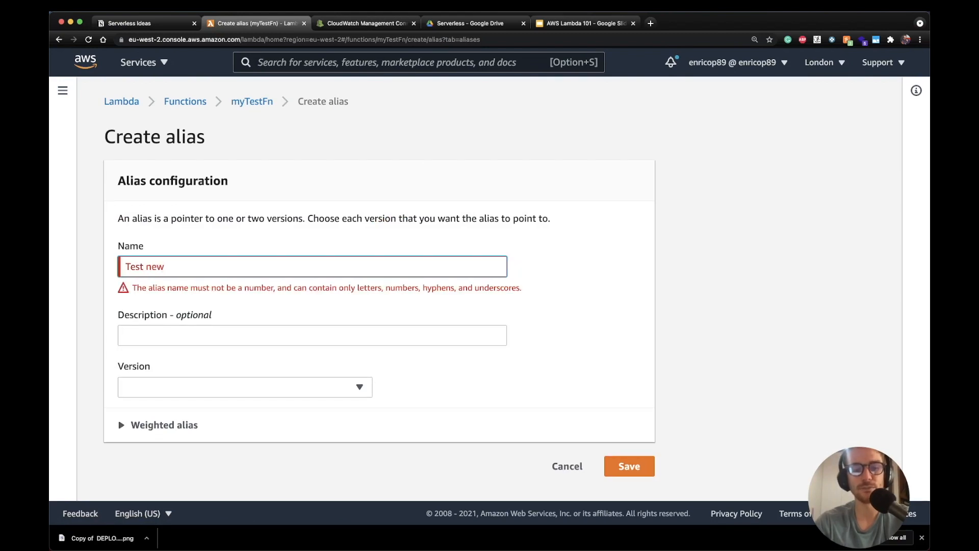
key(BackSpace)
key(BackSpace)
key(BackSpace)
key(BackSpace)
text(New)
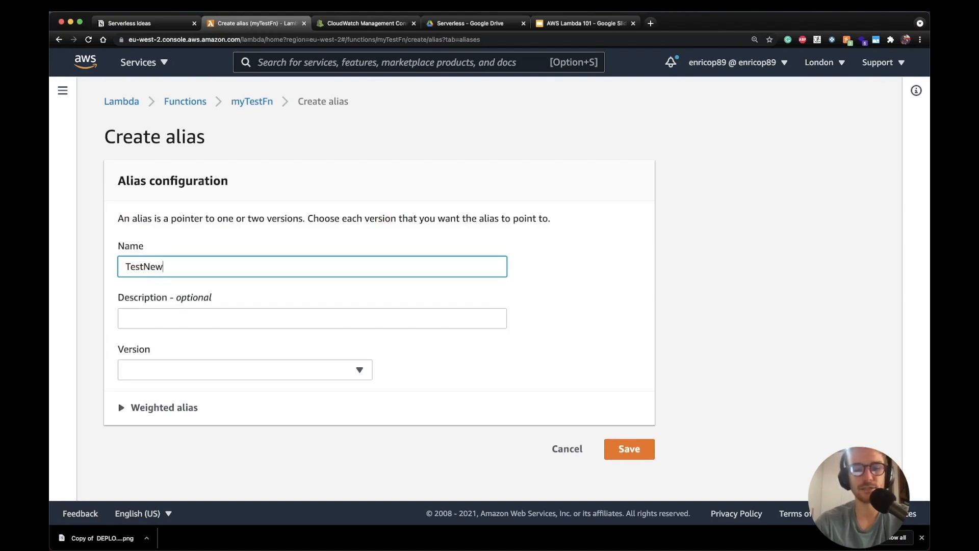
text(Functionality)
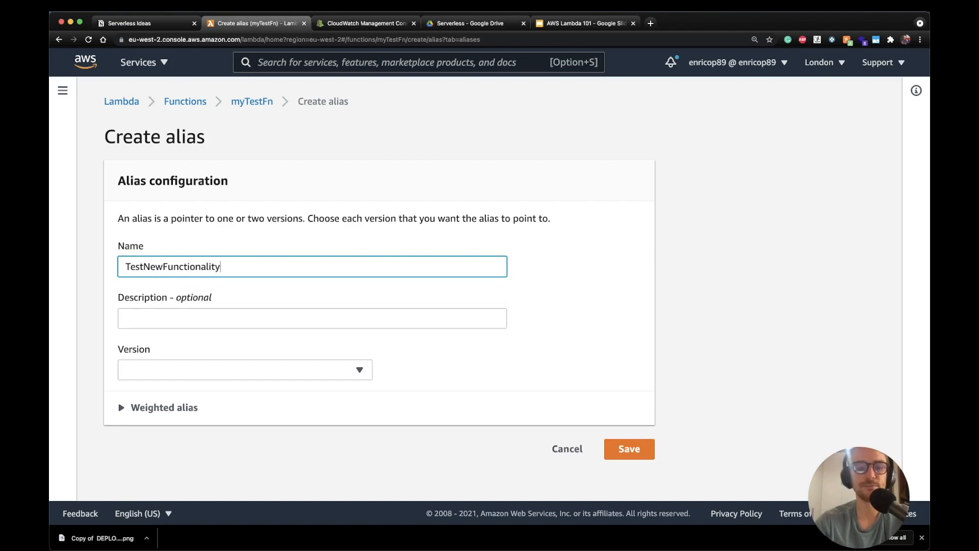
Give the alias the description 'asd' and point it to version 2
click(254, 320)
text(asd)
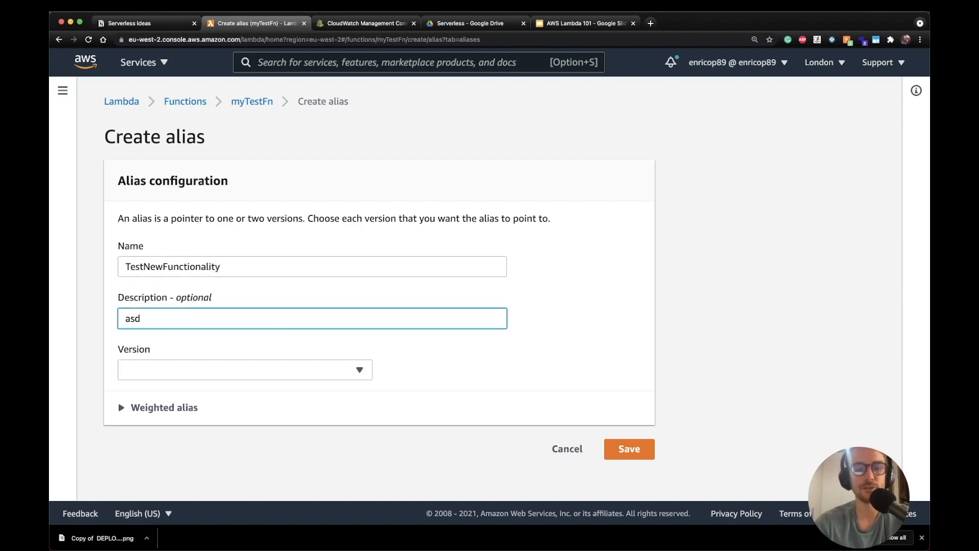
click(359, 370)
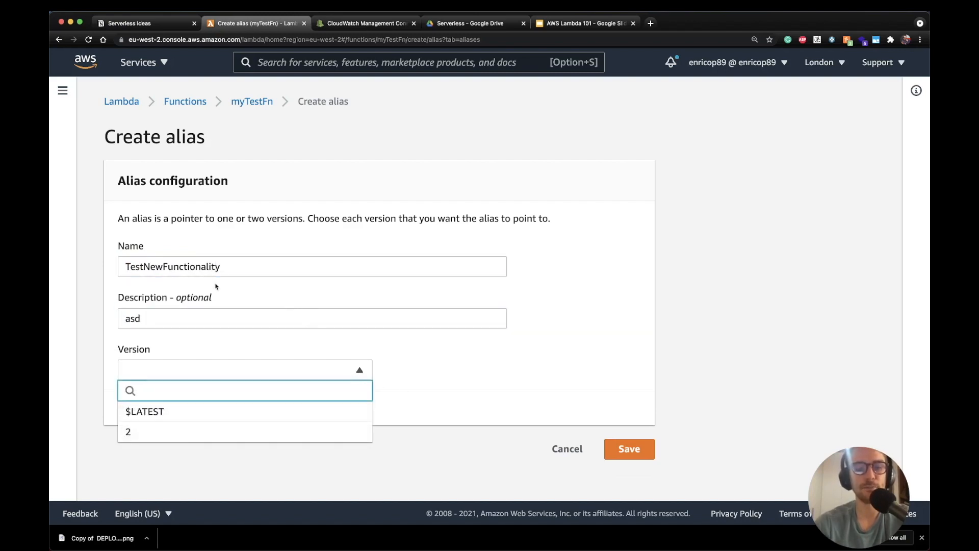
click(133, 432)
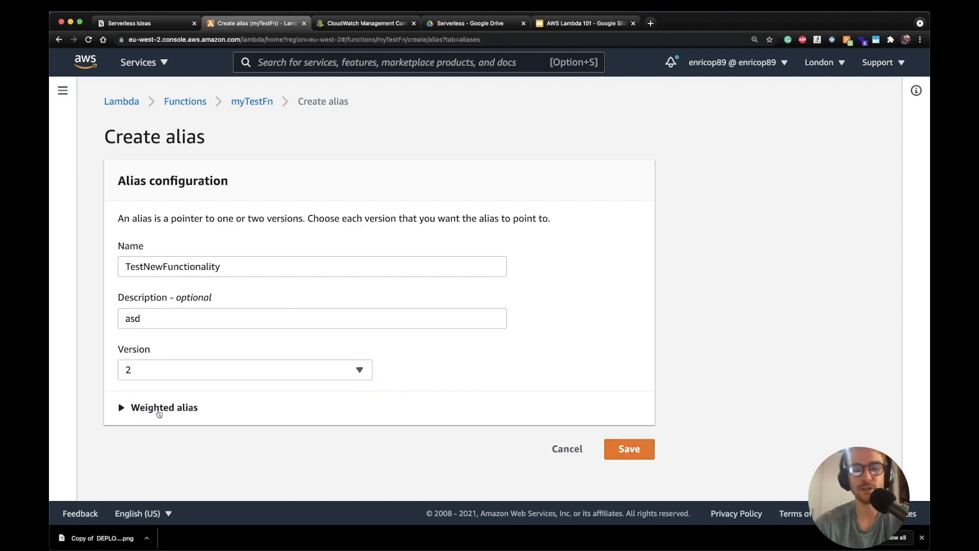
Expand the weighted alias settings, choose <none> as the additional version, and save the alias
click(159, 411)
scroll(564, 310, down, 2)
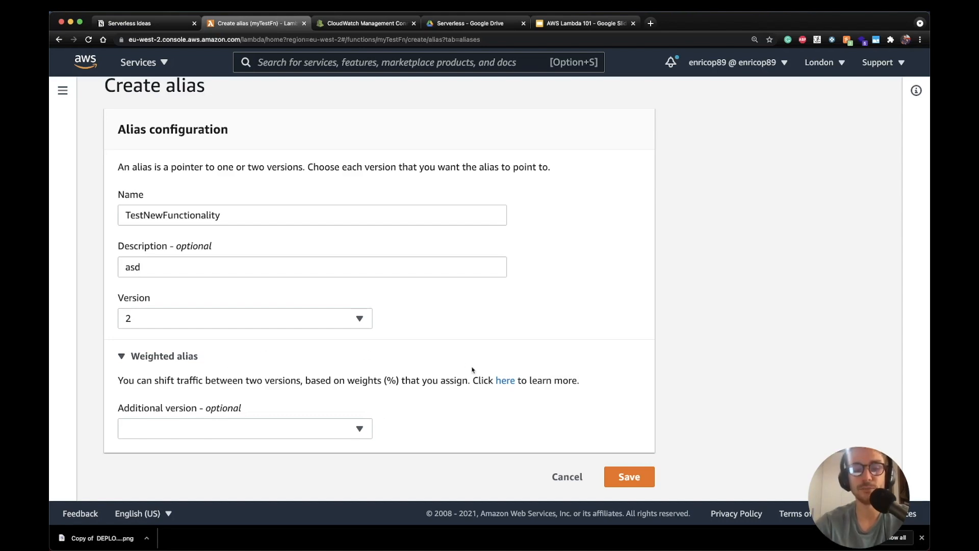
click(334, 430)
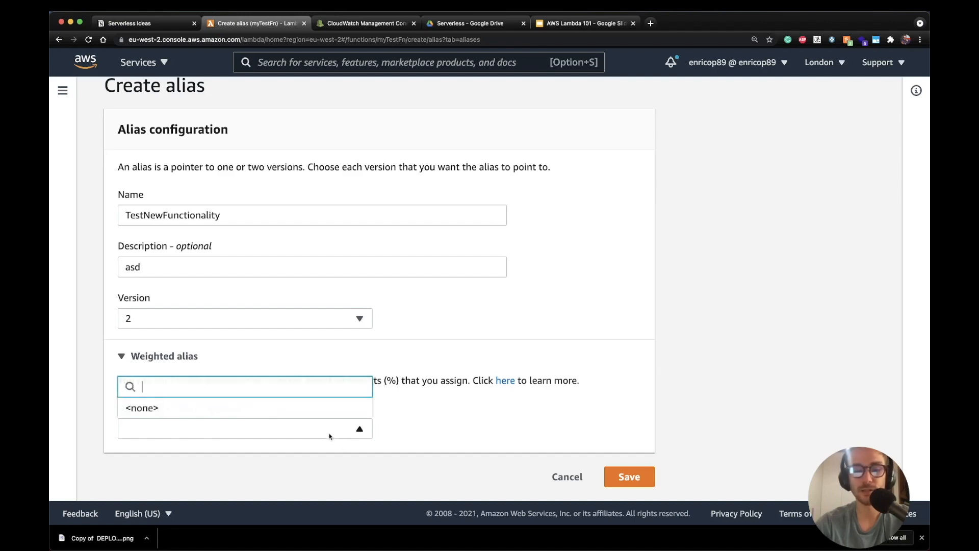
click(182, 407)
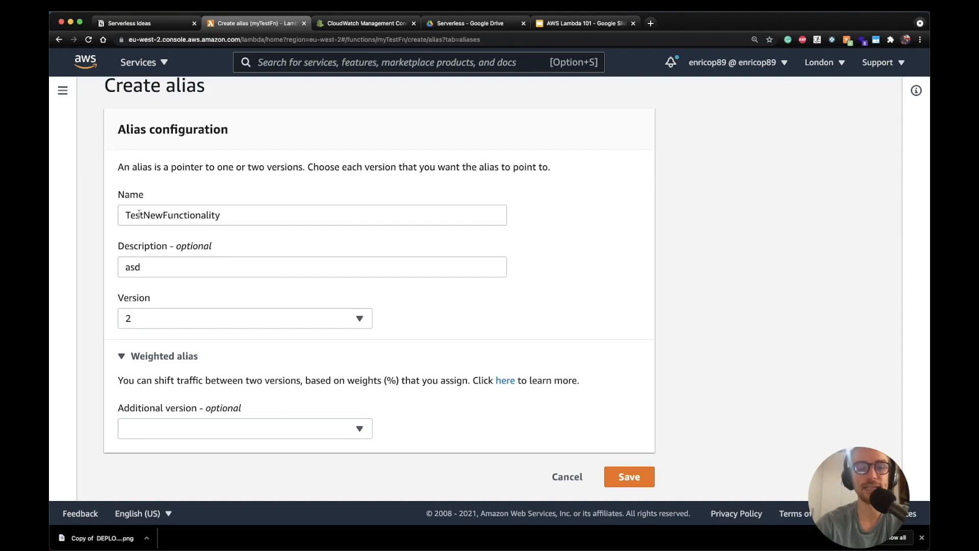
click(635, 477)
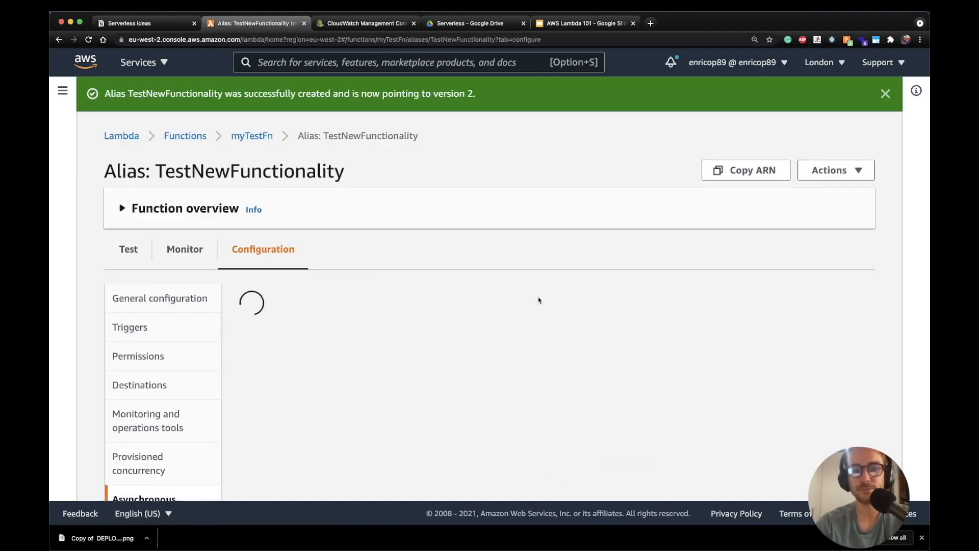
Review the TestNewFunctionality alias page, including its name and asynchronous invocation configuration
scroll(359, 260, down, 2)
scroll(359, 259, up, 2)
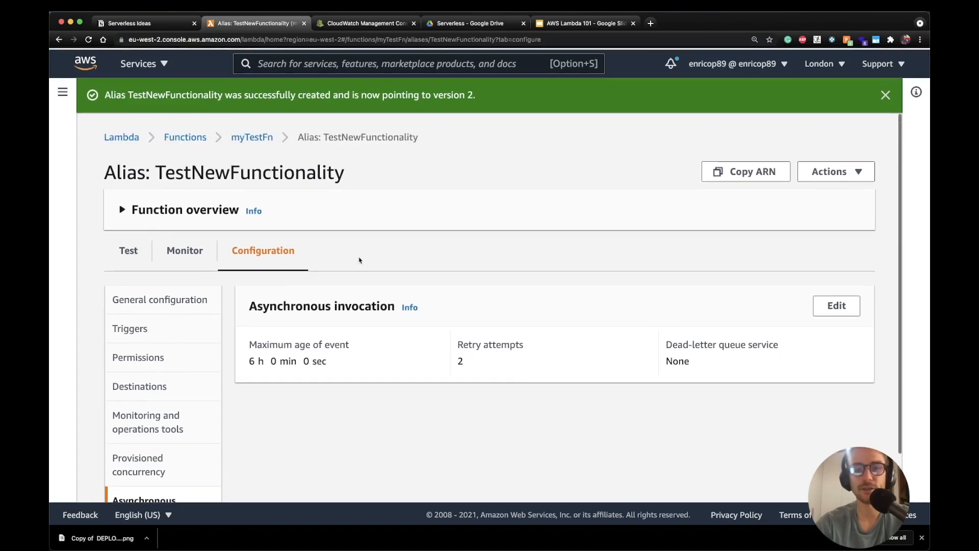
drag(413, 137, 304, 137)
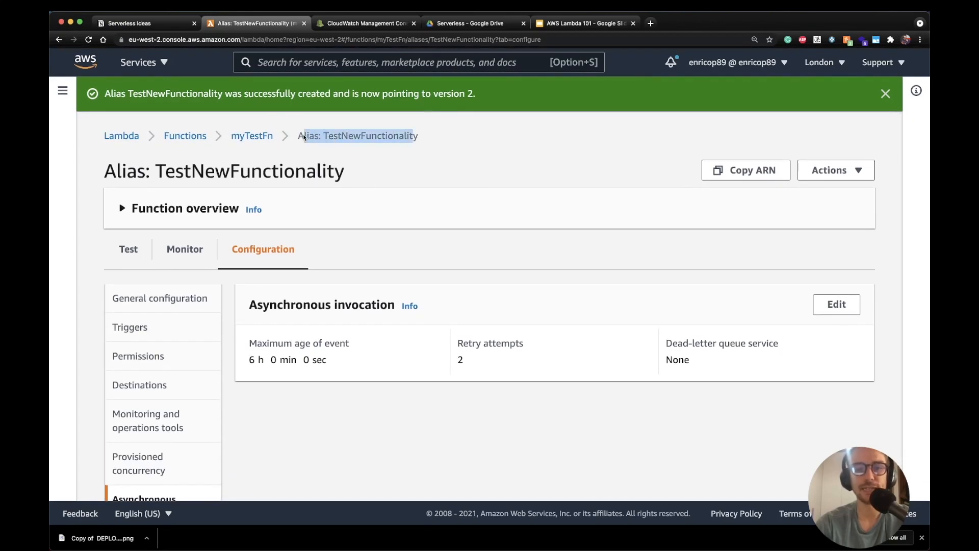
double_click(393, 137)
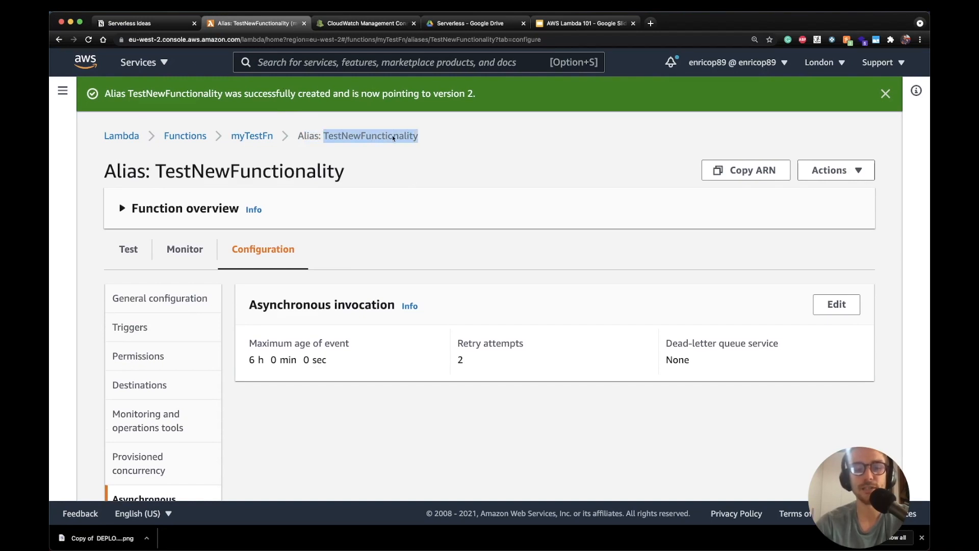
Return to the myTestFn function and open its list of aliases
click(252, 136)
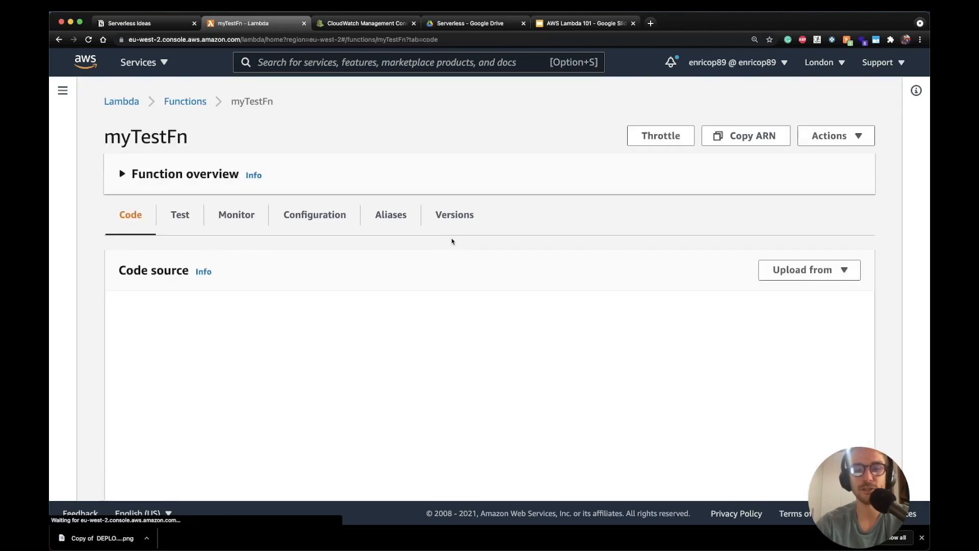
click(390, 216)
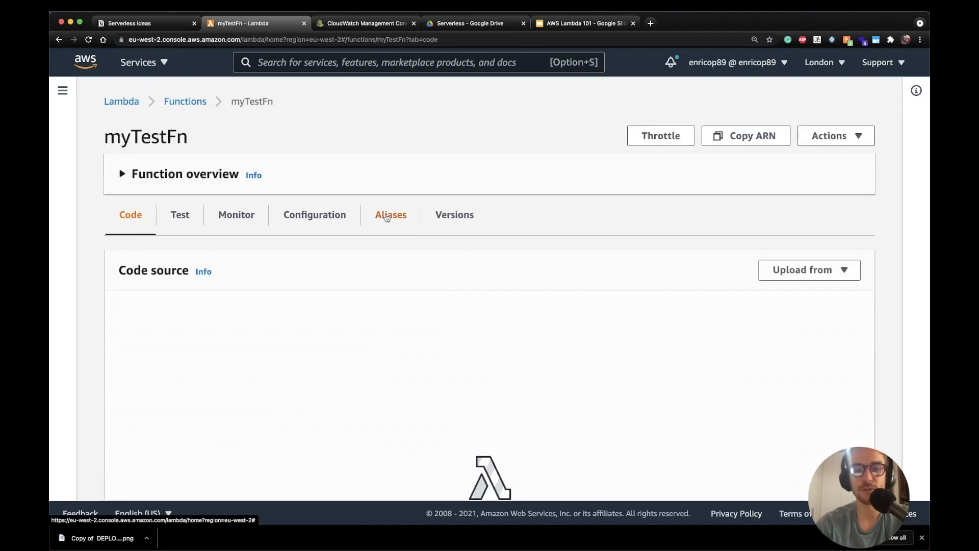